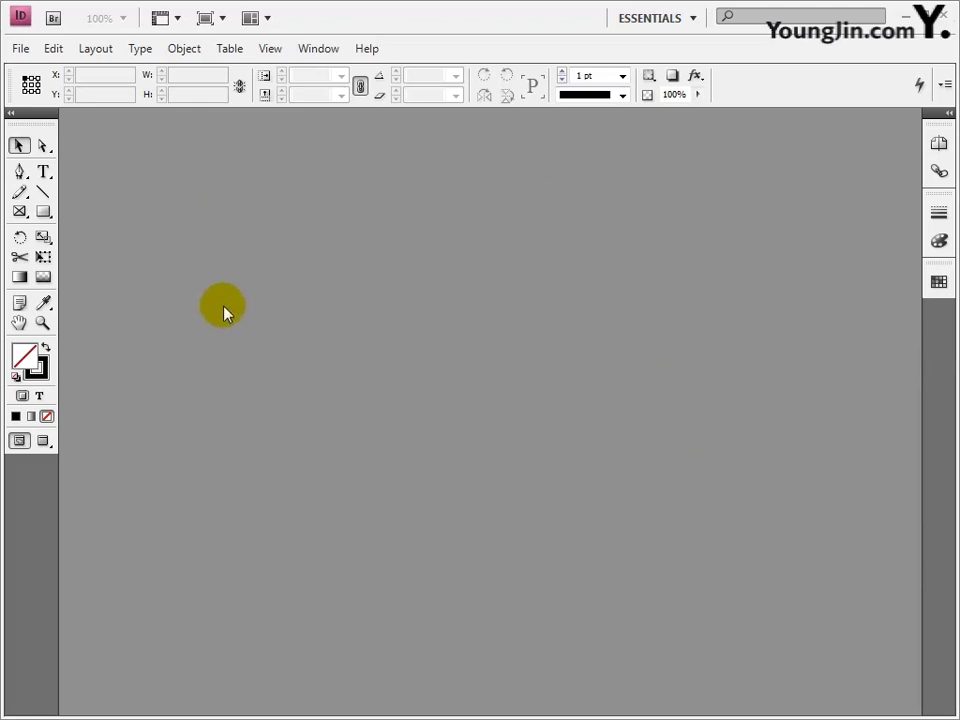
Start a new one-page document without facing pages, using the A4 page size in landscape orientation.
{"action": "left_click", "coordinate": [19, 48]}
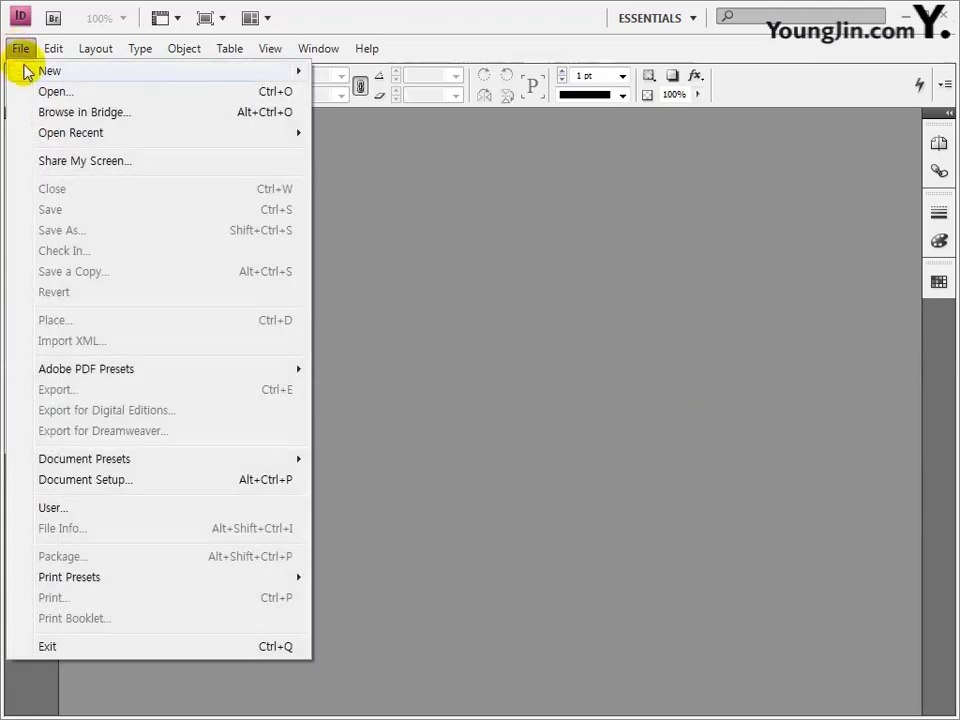
{"action": "mouse_move", "coordinate": [30, 74]}
{"action": "left_click", "coordinate": [350, 73]}
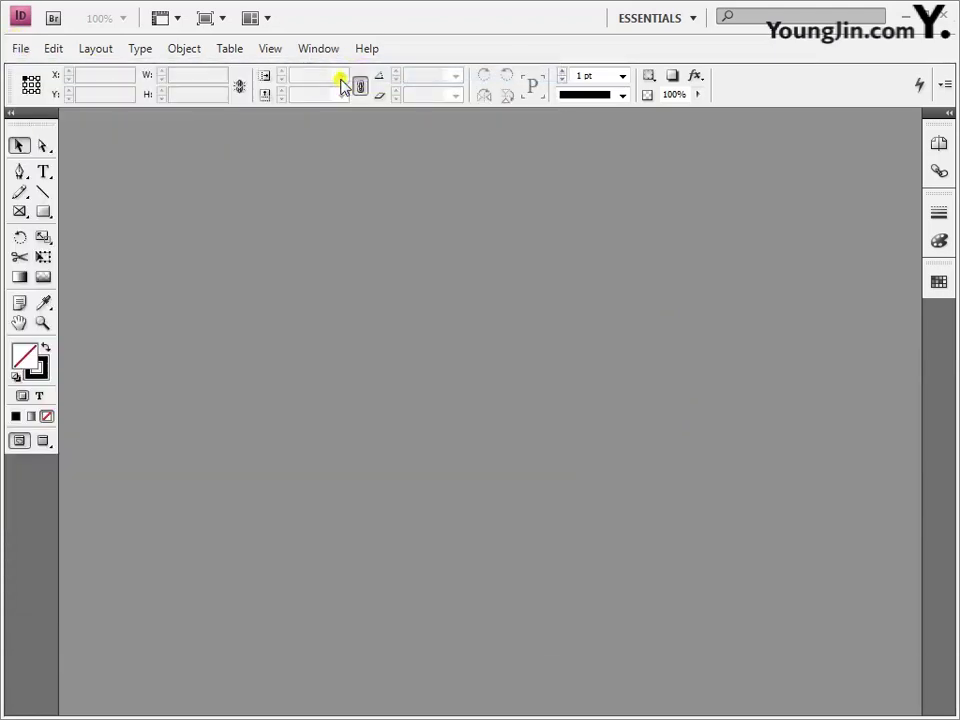
{"action": "left_click", "coordinate": [396, 264]}
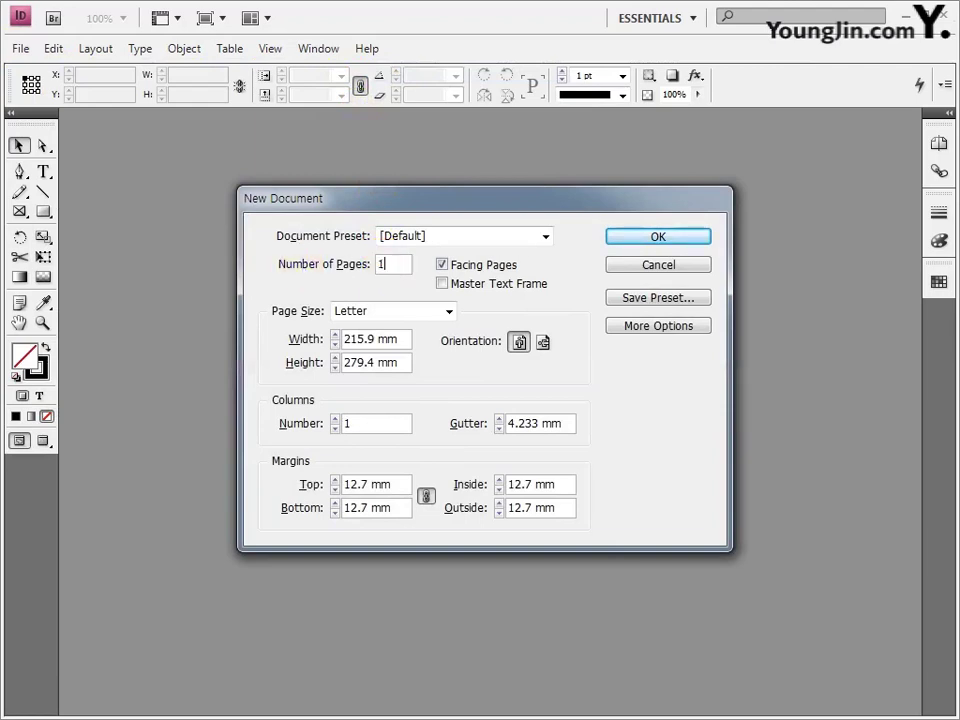
{"action": "left_click", "coordinate": [442, 266]}
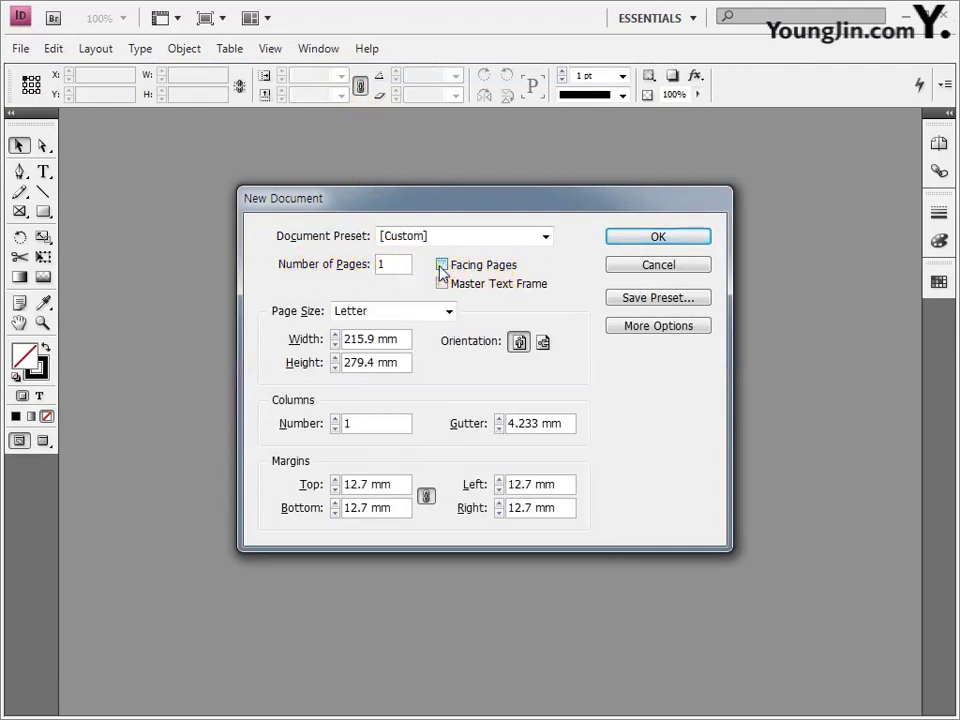
{"action": "left_click", "coordinate": [401, 311]}
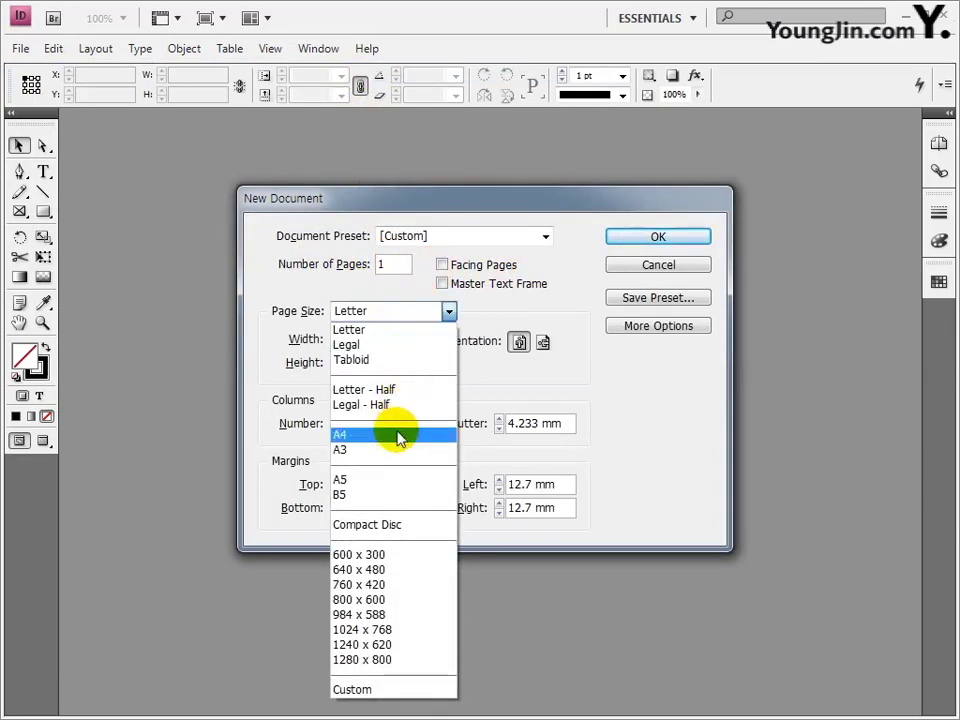
{"action": "left_click", "coordinate": [362, 436]}
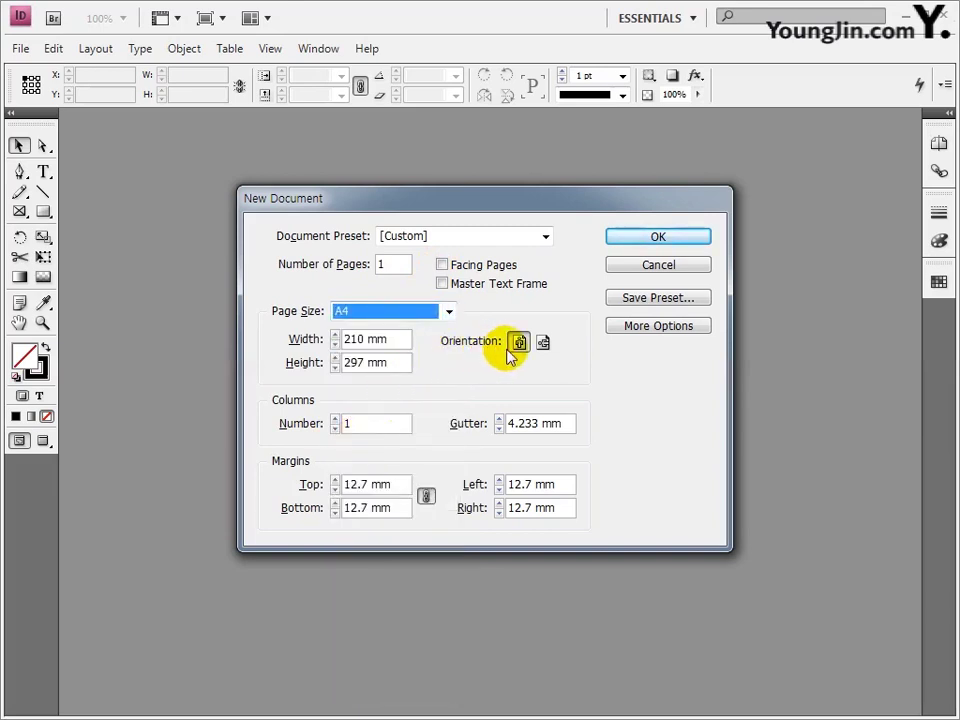
{"action": "left_click", "coordinate": [543, 343]}
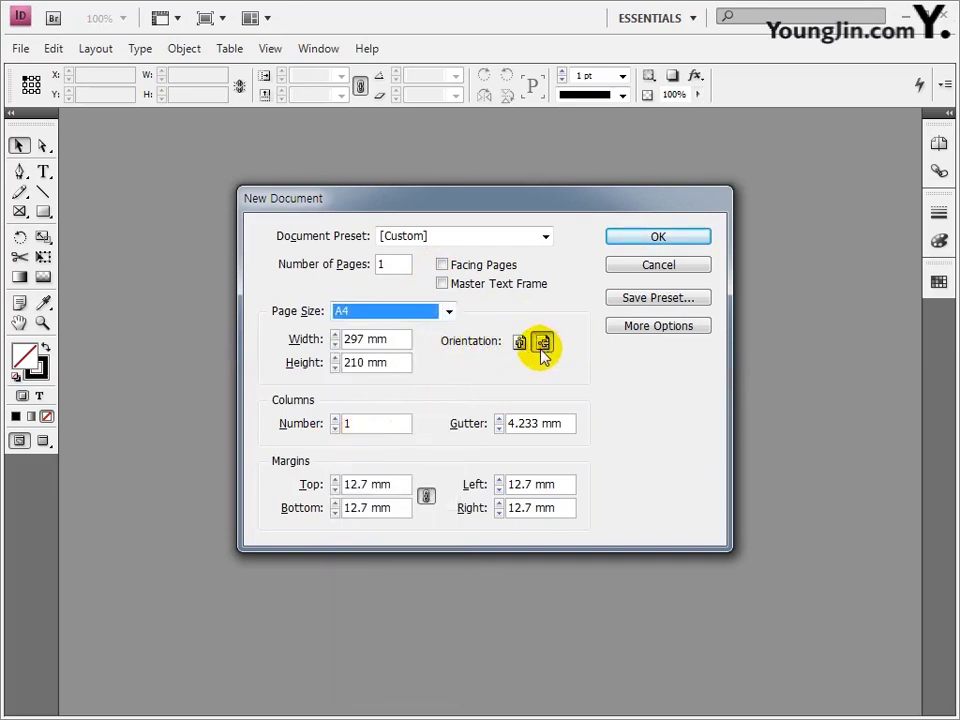
Set the top and bottom margins to 22 mm and the unlinked left and right margins to 28 mm, and create the document.
{"action": "left_click_drag", "start_coordinate": [400, 484], "coordinate": [345, 484]}
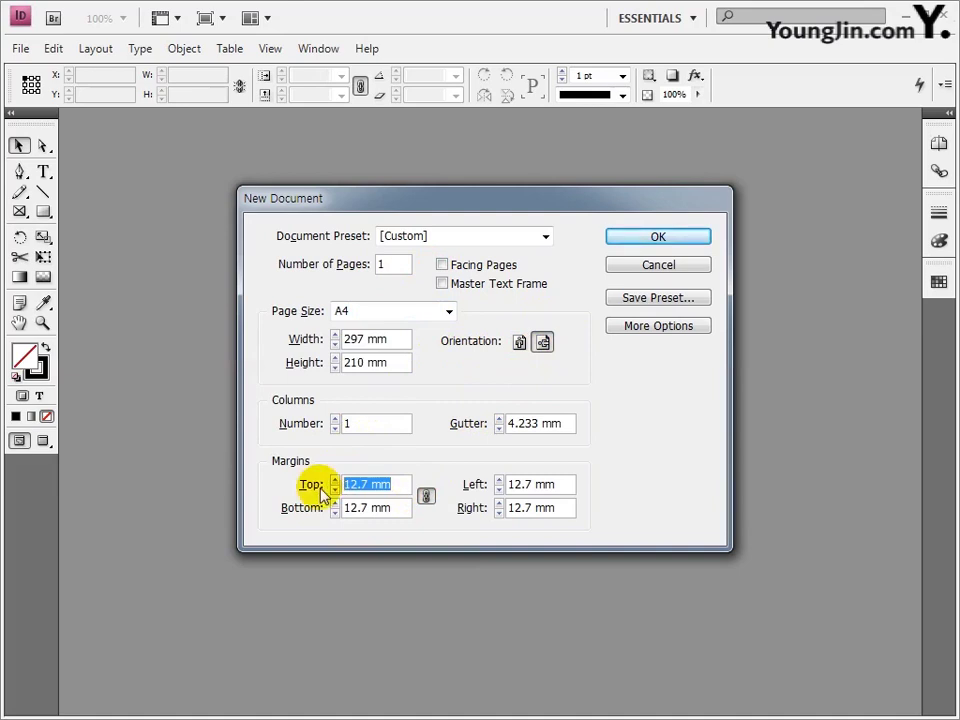
{"action": "type", "text": "22"}
{"action": "key", "text": "Tab"}
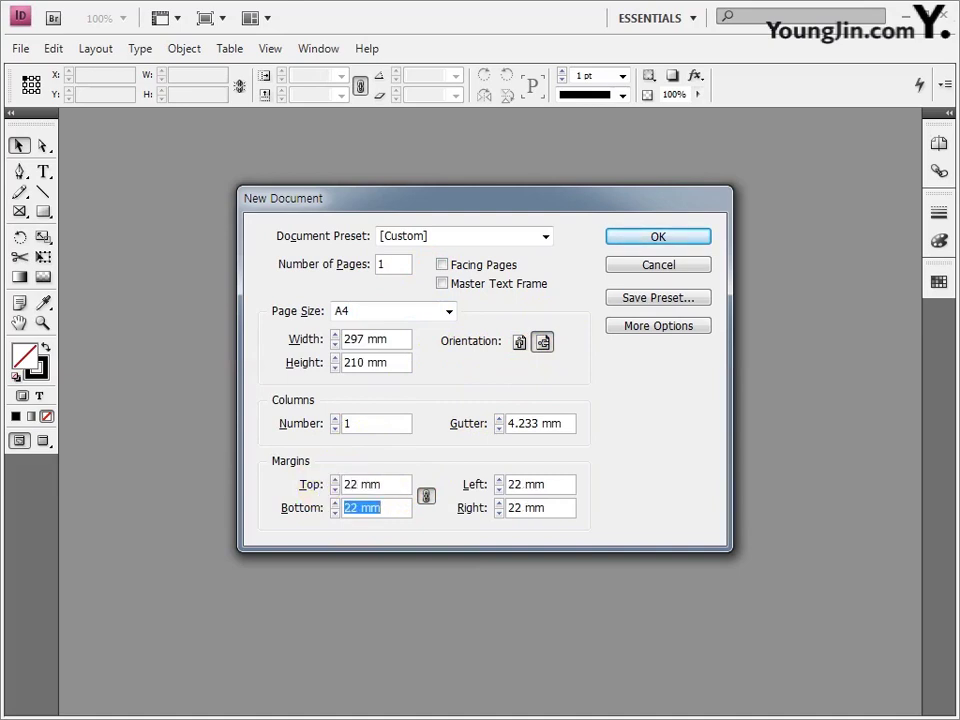
{"action": "left_click", "coordinate": [426, 497]}
{"action": "left_click_drag", "start_coordinate": [562, 488], "coordinate": [453, 487]}
{"action": "type", "text": "28"}
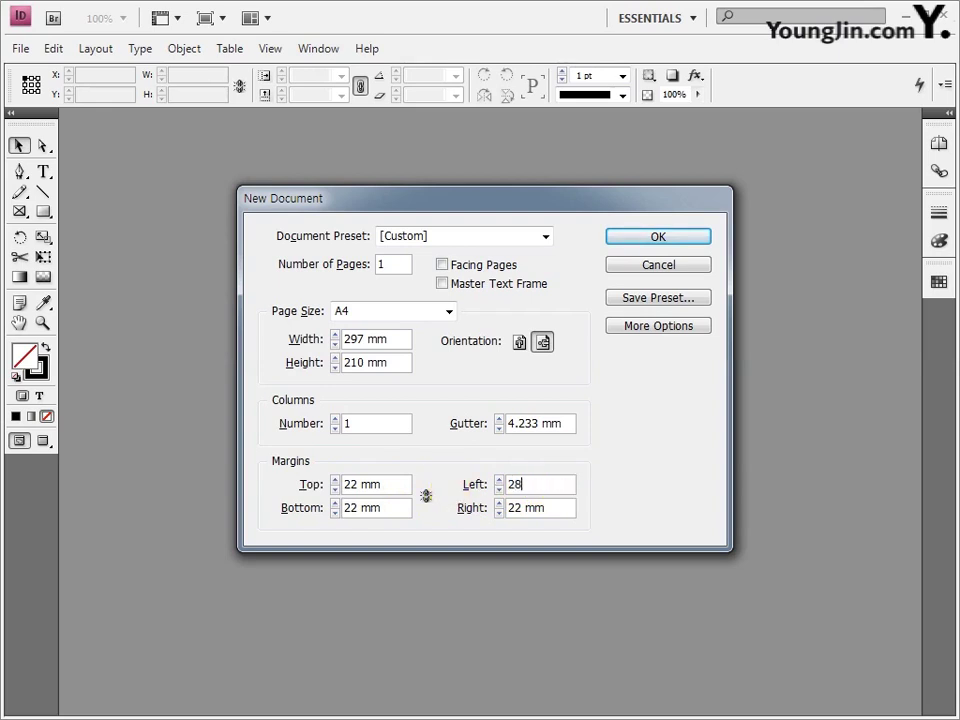
{"action": "left_click_drag", "start_coordinate": [557, 508], "coordinate": [465, 512]}
{"action": "type", "text": "28"}
{"action": "left_click", "coordinate": [636, 239]}
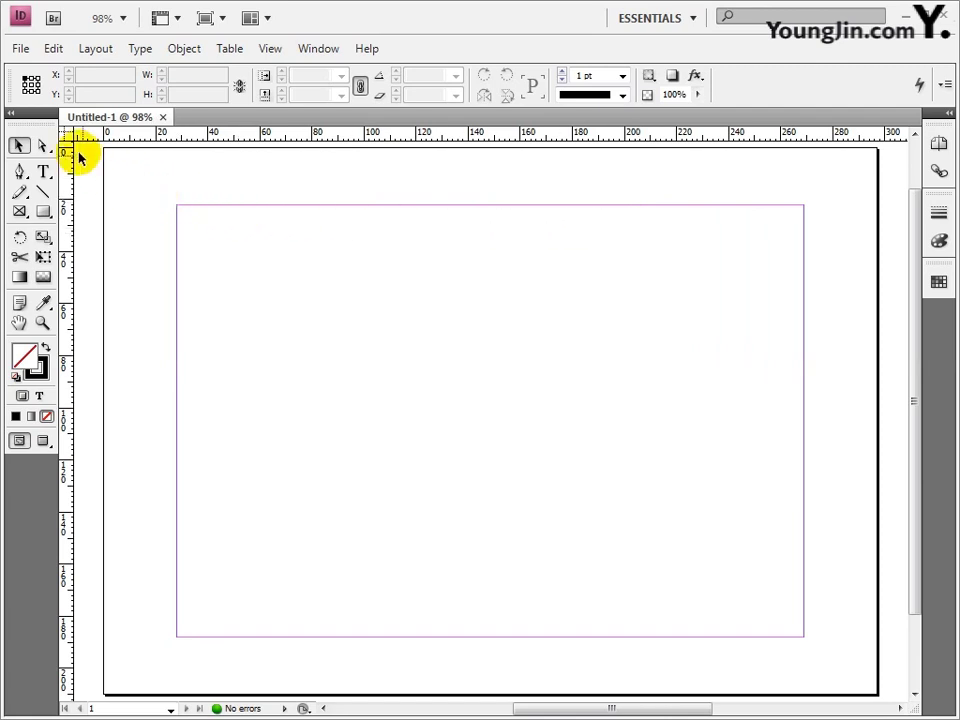
Move the ruler origin to the upper-left margin corner and add a vertical guide at X 3 mm and a horizontal guide at Y 3 mm.
{"action": "left_click_drag", "start_coordinate": [67, 137], "coordinate": [175, 207]}
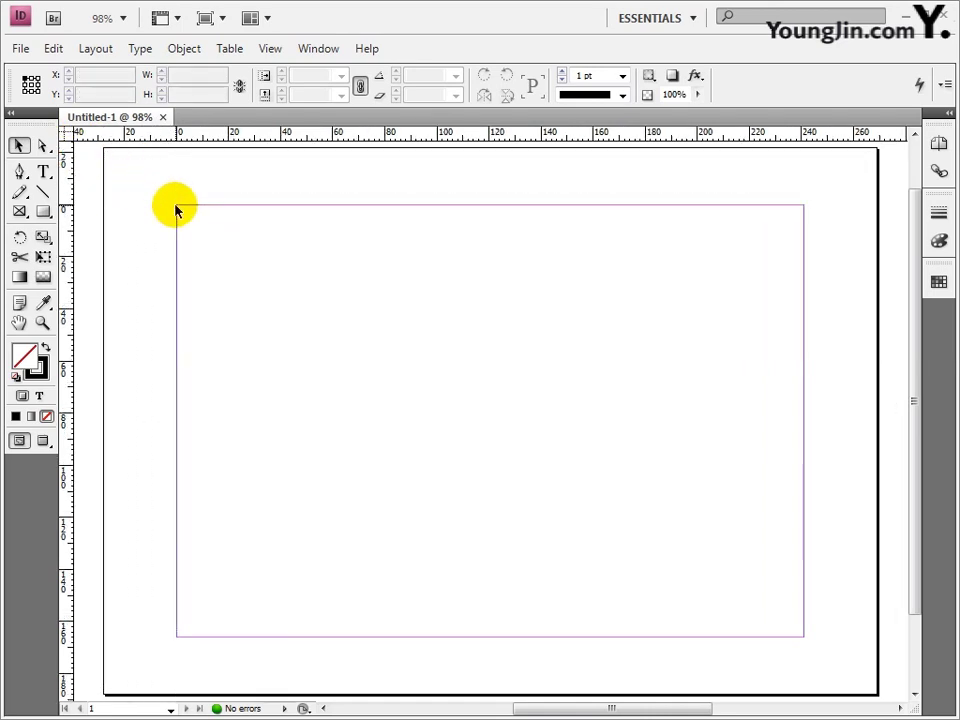
{"action": "left_click", "coordinate": [42, 321]}
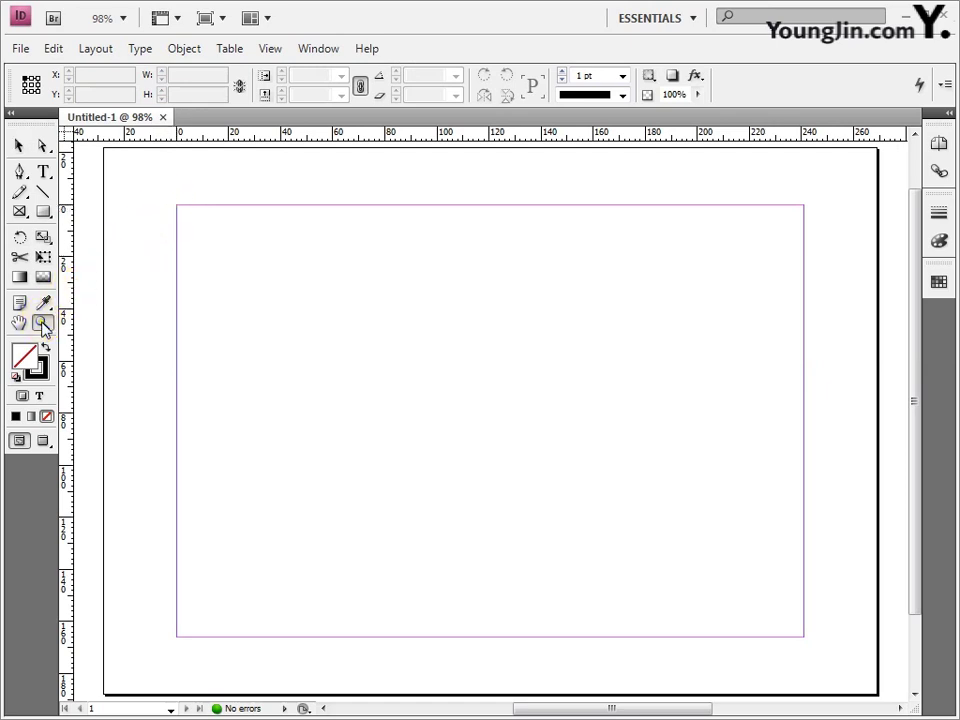
{"action": "left_click_drag", "start_coordinate": [161, 188], "coordinate": [211, 232]}
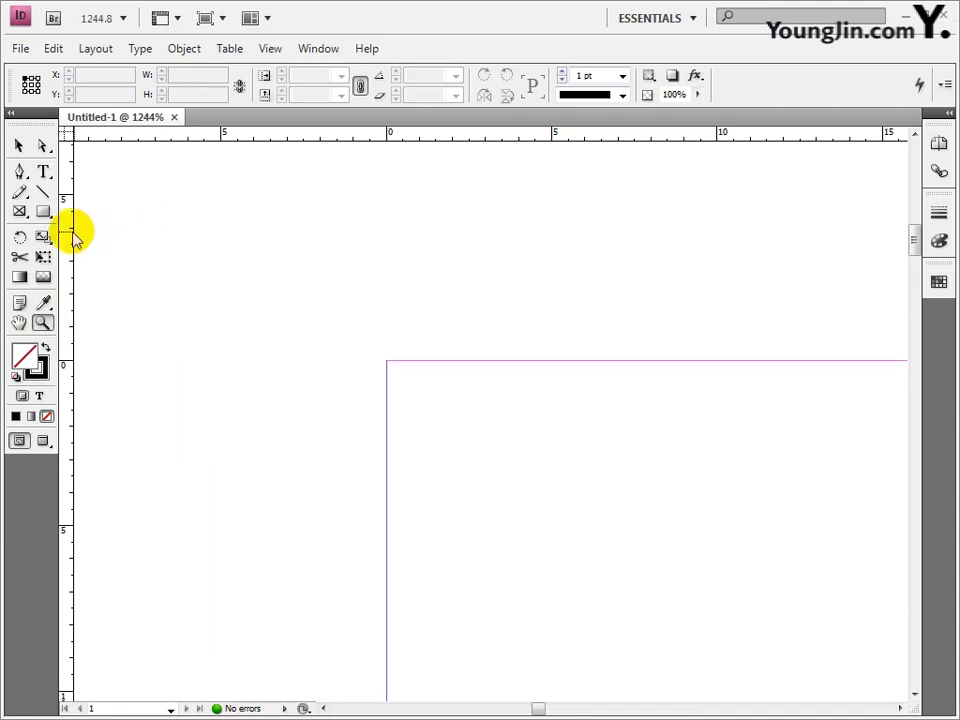
{"action": "left_click_drag", "start_coordinate": [66, 232], "coordinate": [484, 236]}
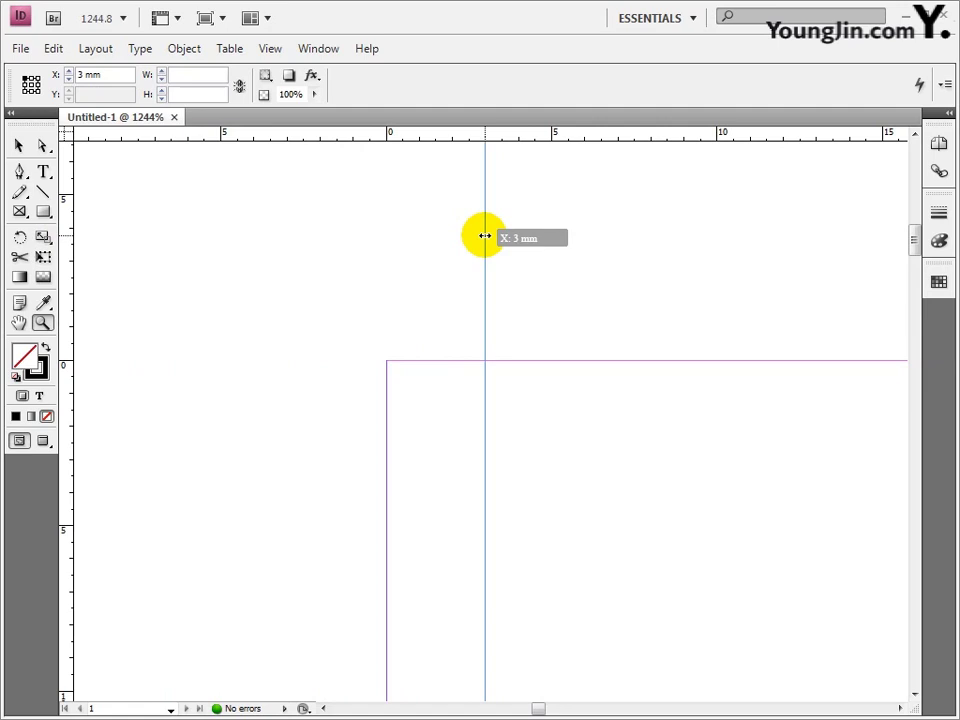
{"action": "left_click_drag", "start_coordinate": [484, 236], "coordinate": [486, 237]}
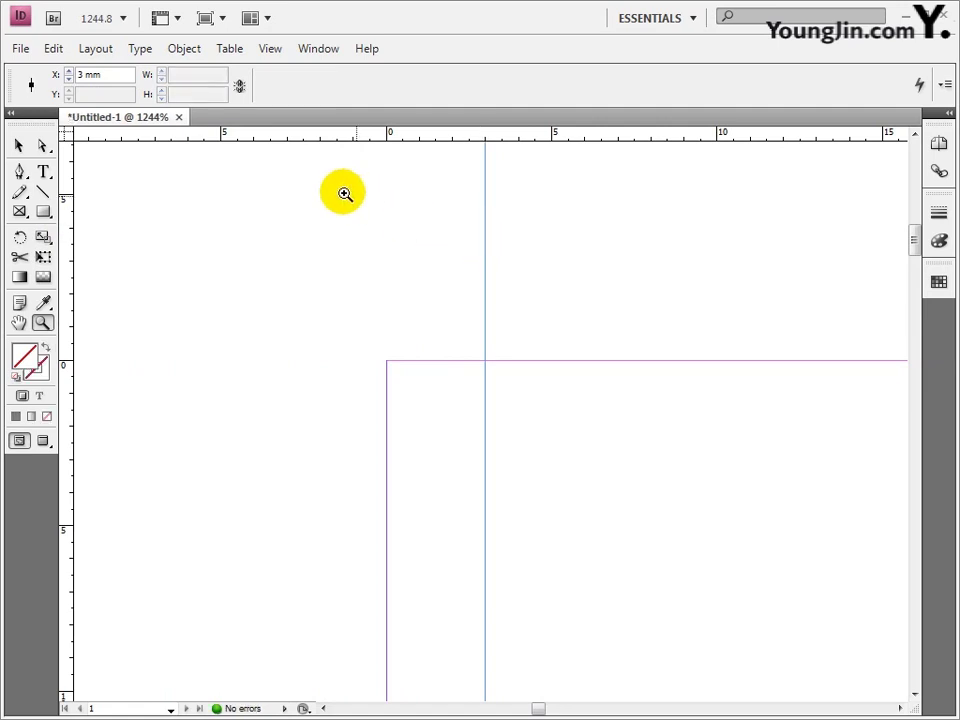
{"action": "left_click", "coordinate": [100, 74]}
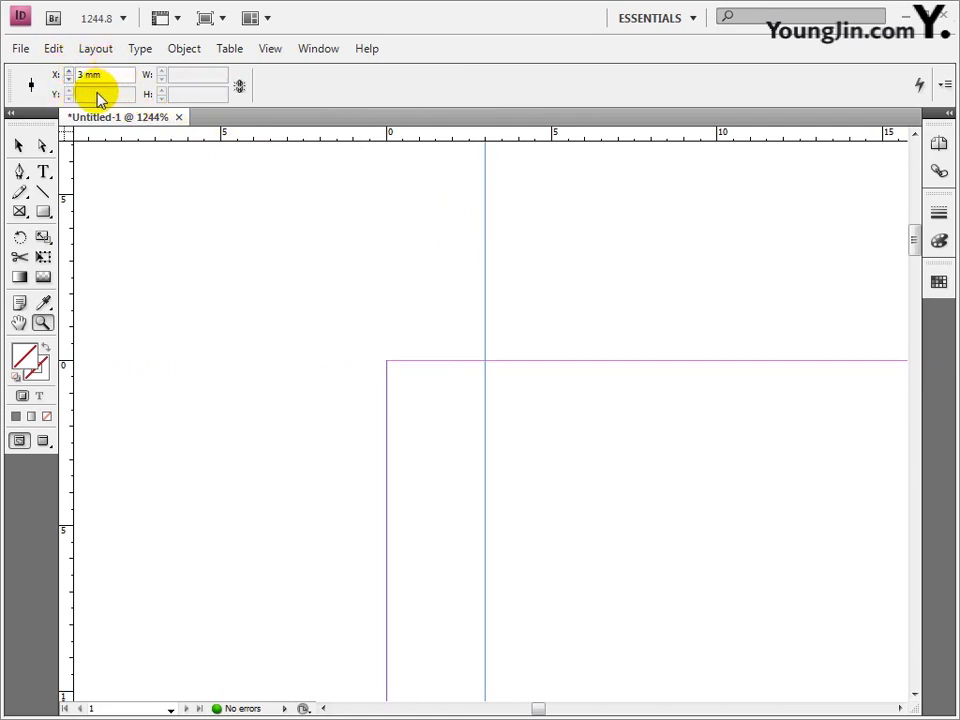
{"action": "left_click_drag", "start_coordinate": [419, 140], "coordinate": [432, 460]}
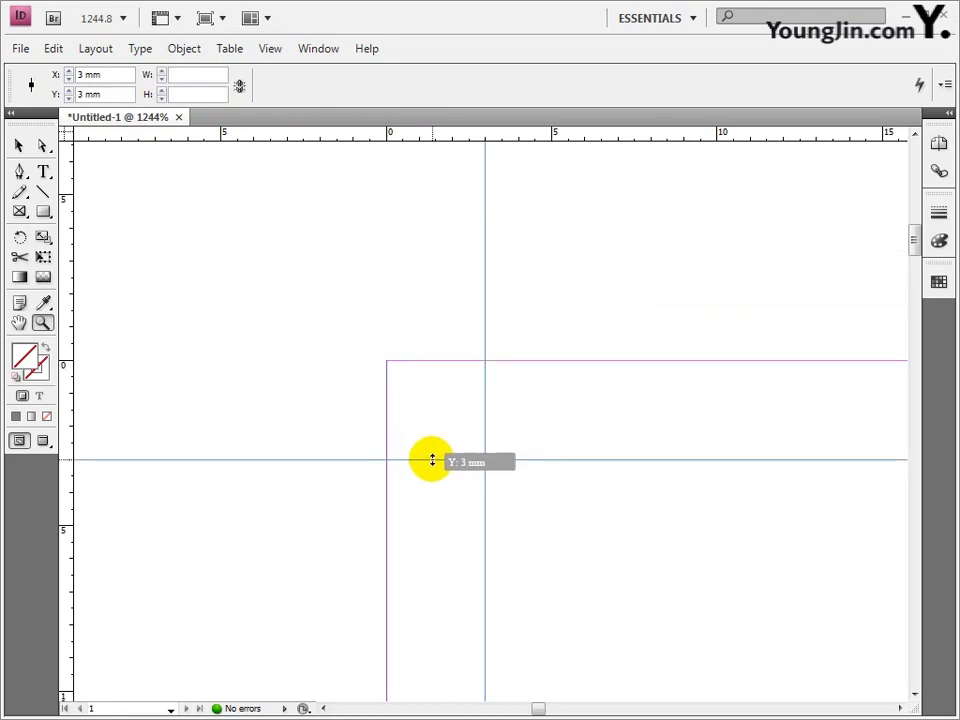
{"action": "left_click_drag", "start_coordinate": [432, 460], "coordinate": [433, 460]}
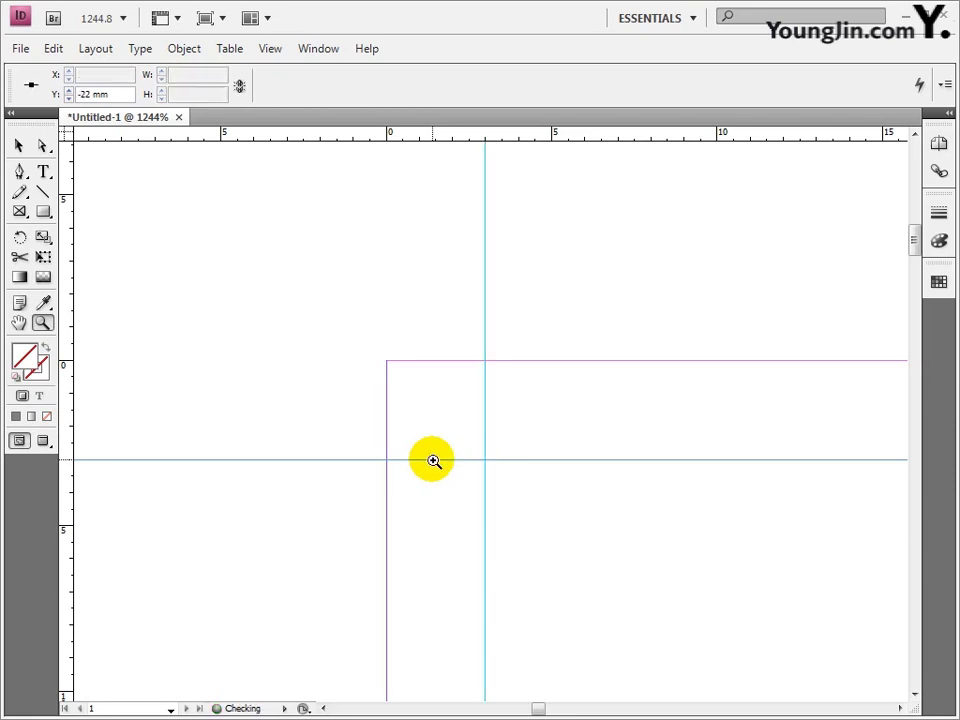
Add a vertical guide at X 238 mm and a horizontal guide at Y 163 mm near the lower-right margin corner.
{"action": "double_click", "coordinate": [19, 323]}
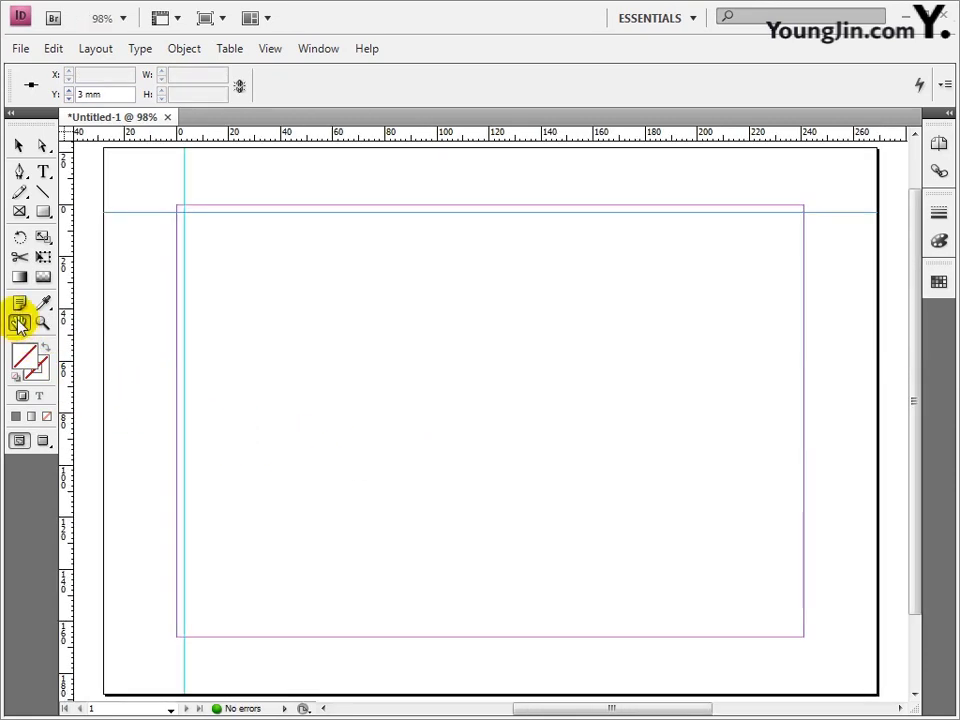
{"action": "left_click", "coordinate": [42, 322]}
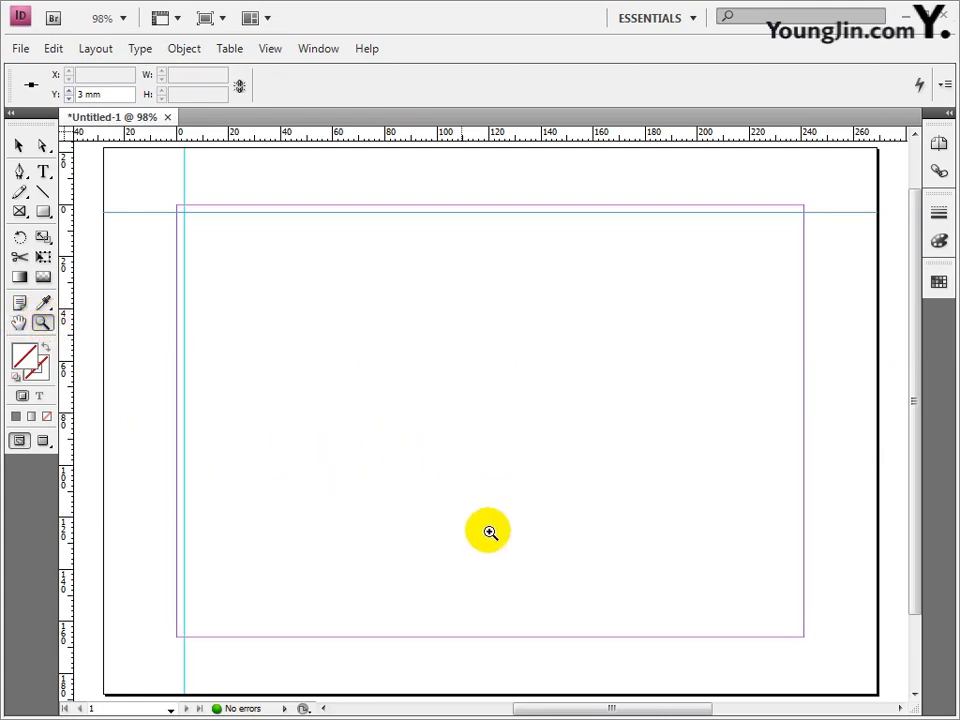
{"action": "left_click_drag", "start_coordinate": [771, 617], "coordinate": [829, 660]}
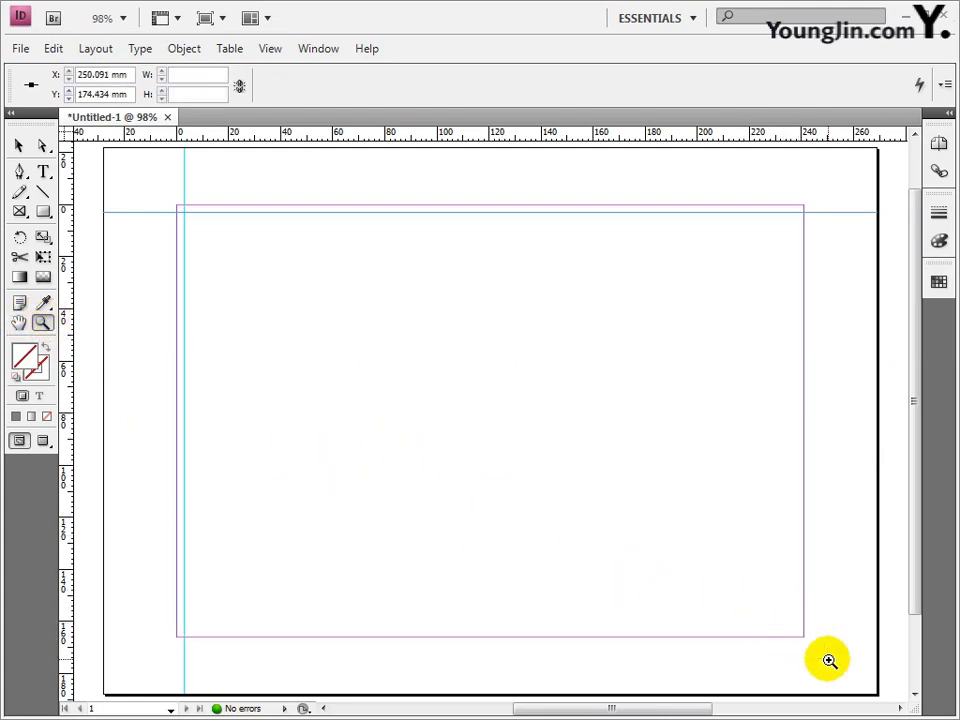
{"action": "left_click_drag", "start_coordinate": [66, 363], "coordinate": [454, 373]}
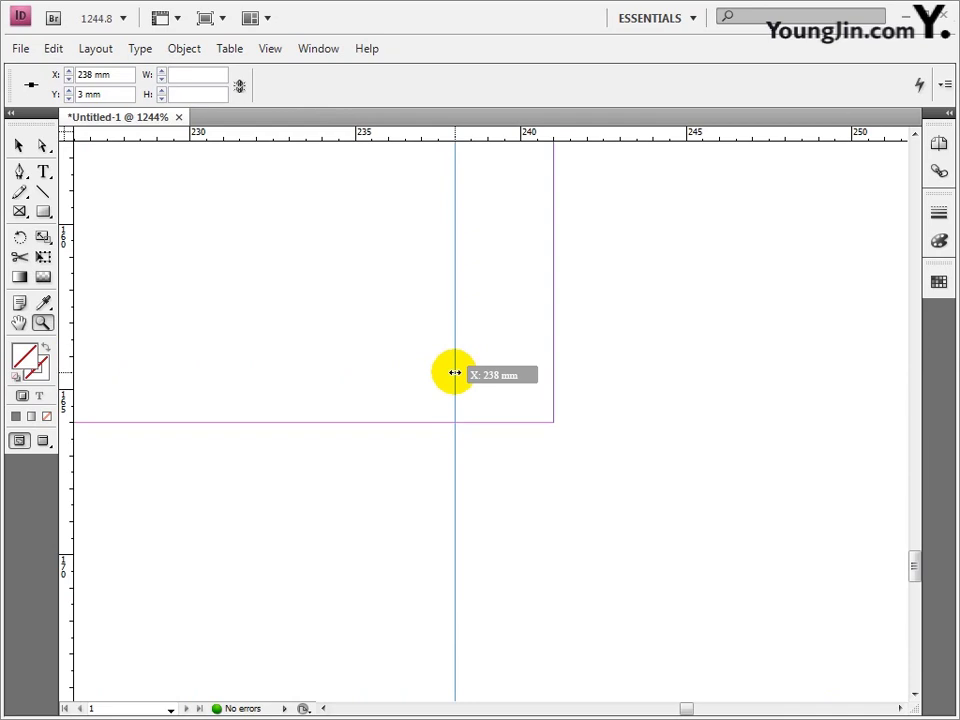
{"action": "left_click_drag", "start_coordinate": [455, 373], "coordinate": [455, 373]}
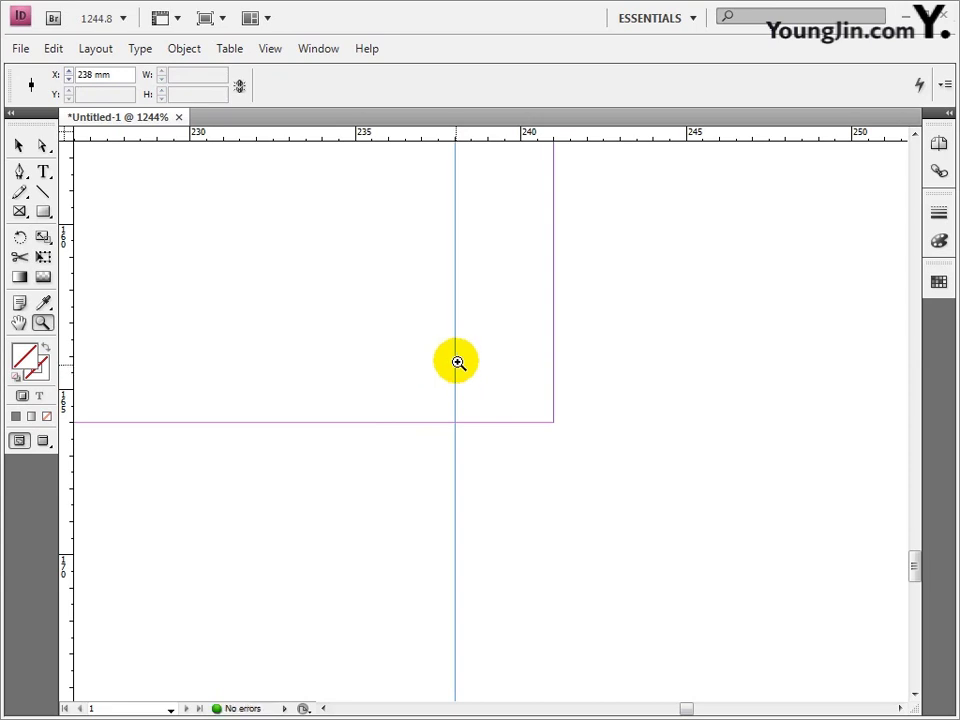
{"action": "left_click_drag", "start_coordinate": [461, 137], "coordinate": [472, 324]}
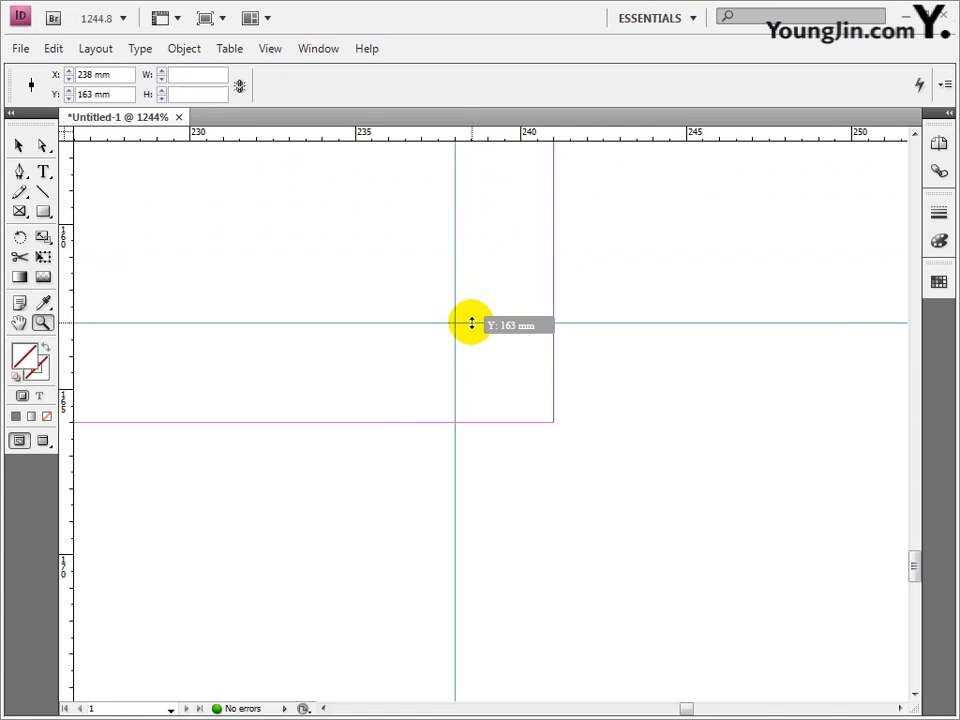
{"action": "left_click_drag", "start_coordinate": [472, 324], "coordinate": [471, 322]}
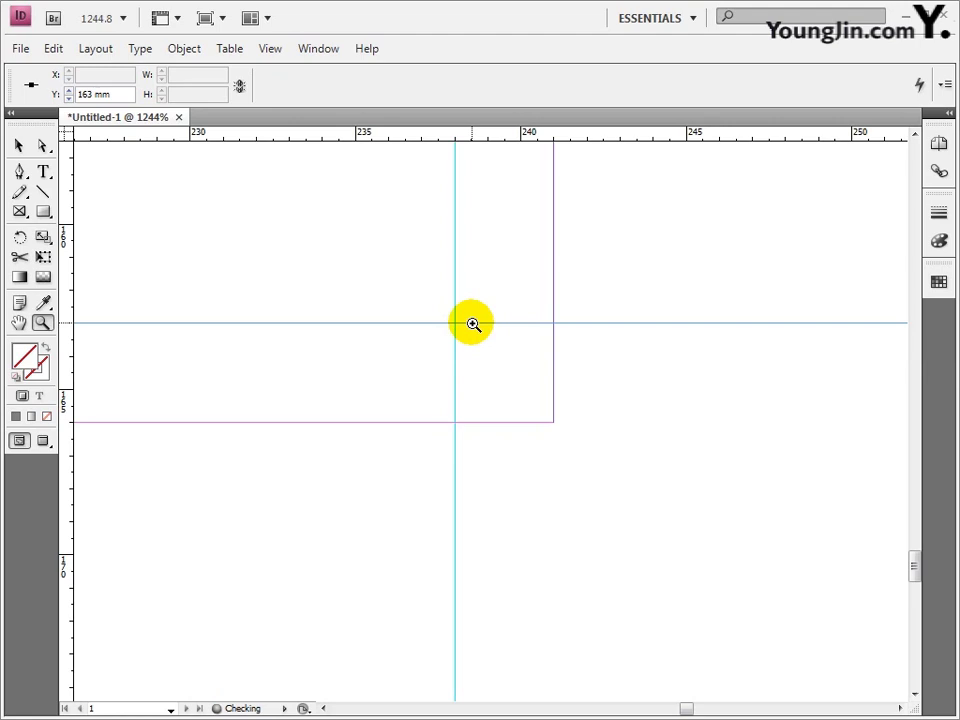
Draw a vertical line above the upper-left margin corner and set its length to 5 mm.
{"action": "double_click", "coordinate": [19, 323]}
{"action": "left_click", "coordinate": [21, 323]}
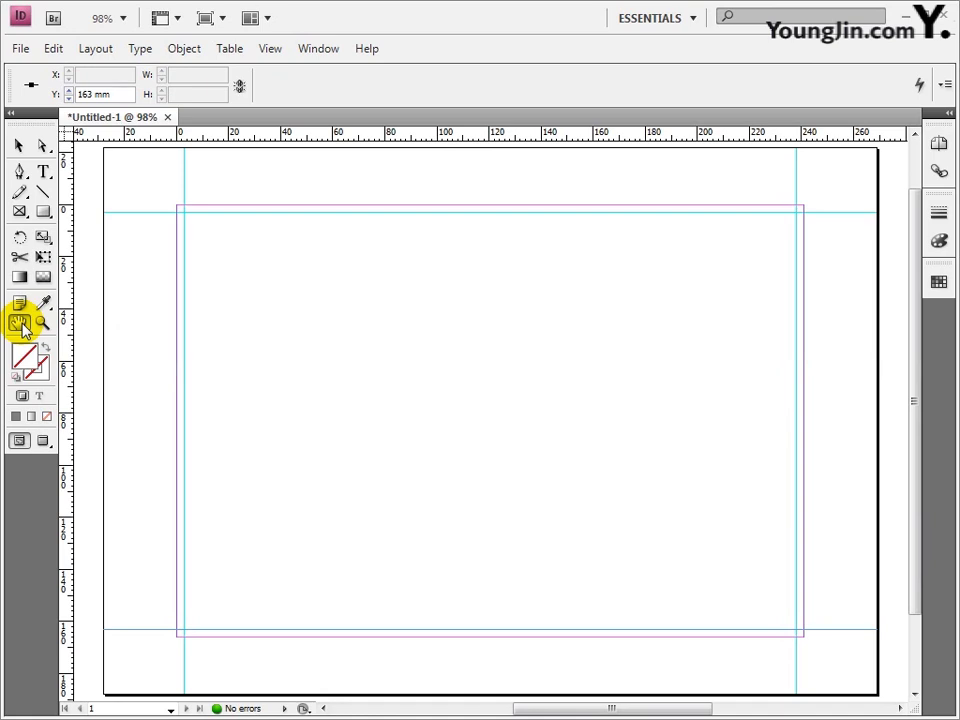
{"action": "left_click", "coordinate": [43, 322]}
{"action": "left_click_drag", "start_coordinate": [150, 179], "coordinate": [204, 229]}
{"action": "left_click_drag", "start_coordinate": [392, 371], "coordinate": [358, 306]}
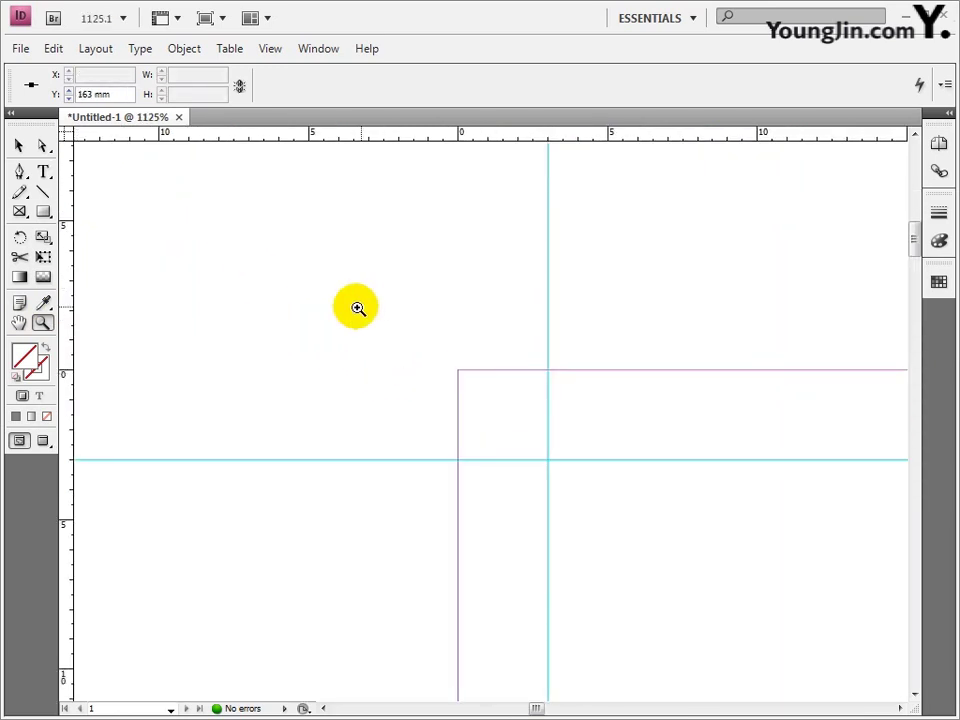
{"action": "left_click", "coordinate": [42, 191]}
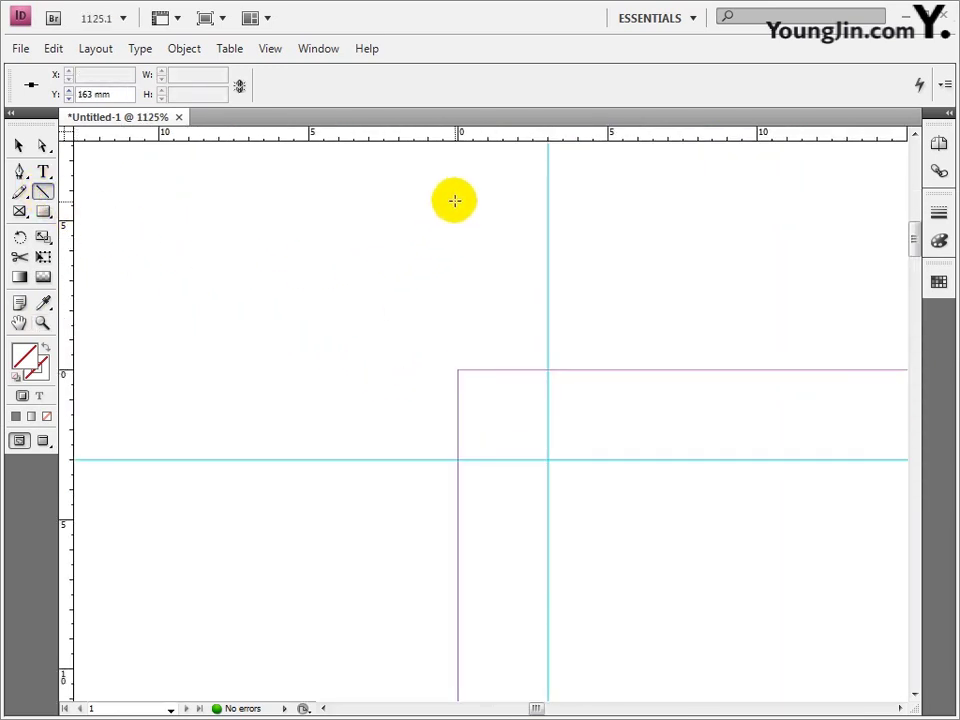
{"action": "left_click_drag", "start_coordinate": [455, 201], "coordinate": [456, 336]}
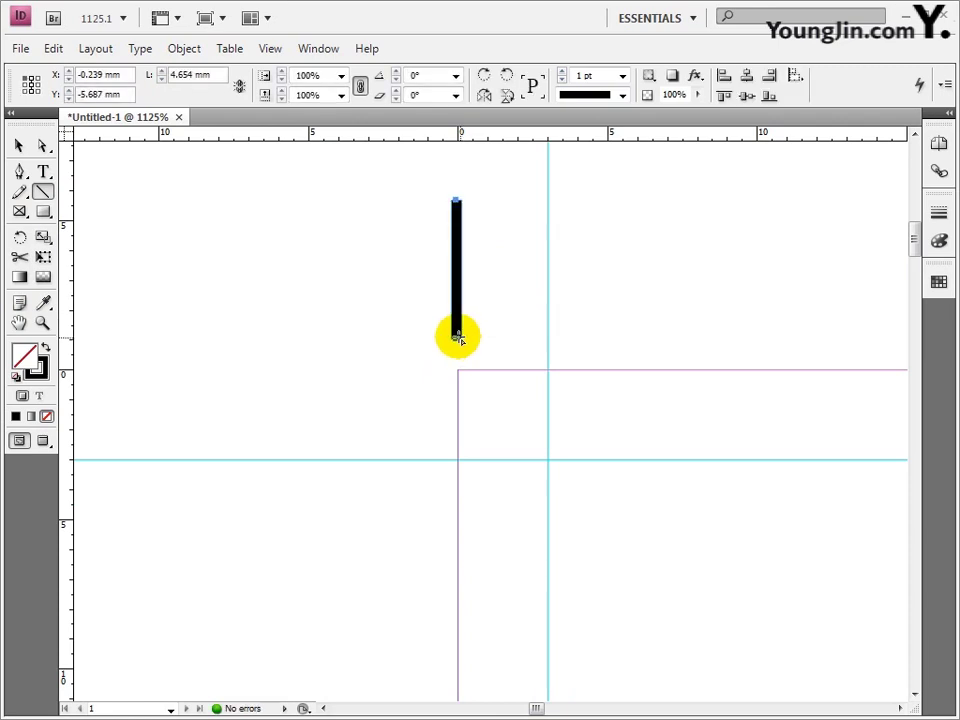
{"action": "double_click", "coordinate": [185, 75]}
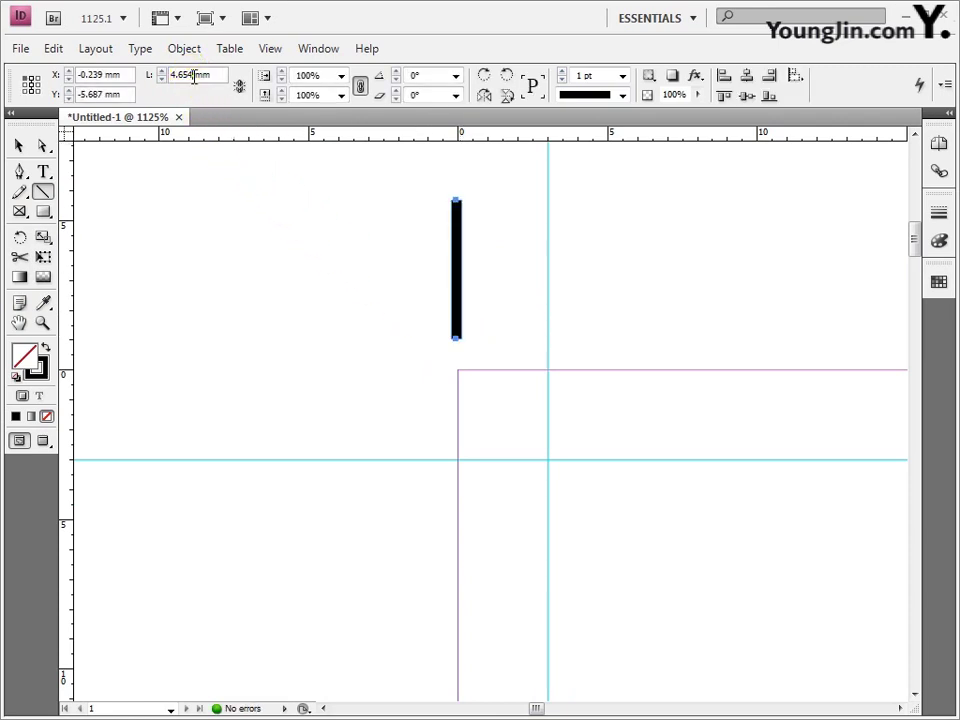
{"action": "type", "text": "5"}
{"action": "key", "text": "Return"}
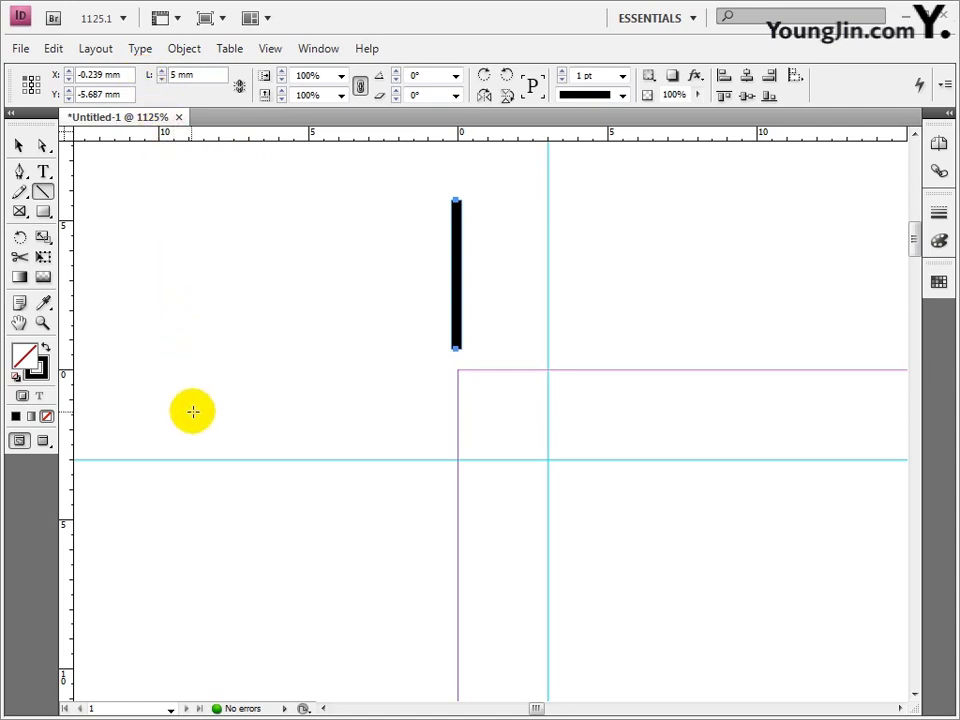
Draw a horizontal line outside the left margin near the upper-left corner and set its length to 5 mm.
{"action": "left_click_drag", "start_coordinate": [192, 411], "coordinate": [347, 412]}
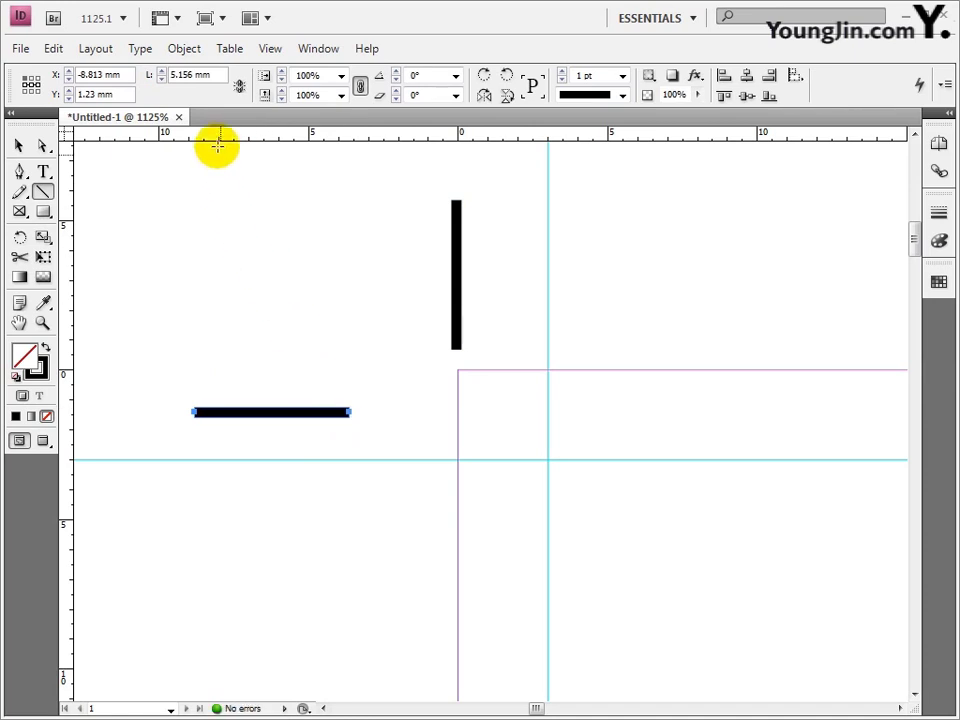
{"action": "double_click", "coordinate": [187, 75]}
{"action": "type", "text": "5"}
{"action": "key", "text": "Return"}
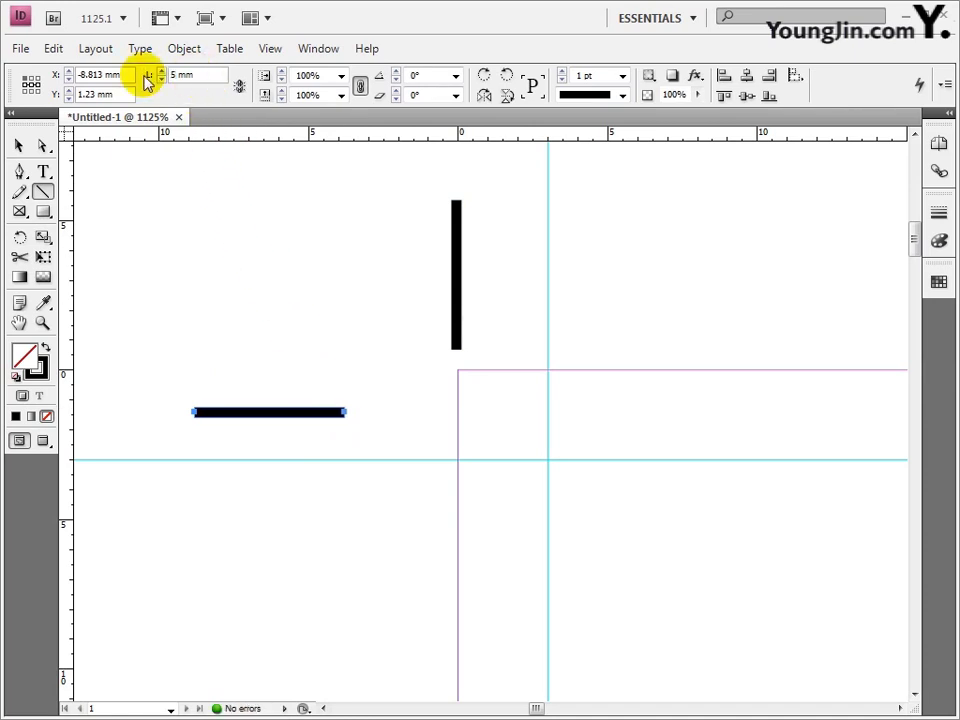
Move the vertical line against the 3 mm vertical guide and the horizontal line against the 3 mm horizontal guide, both ending at the margin.
{"action": "left_click", "coordinate": [18, 145]}
{"action": "left_click_drag", "start_coordinate": [452, 266], "coordinate": [538, 288]}
{"action": "left_click_drag", "start_coordinate": [328, 413], "coordinate": [437, 461]}
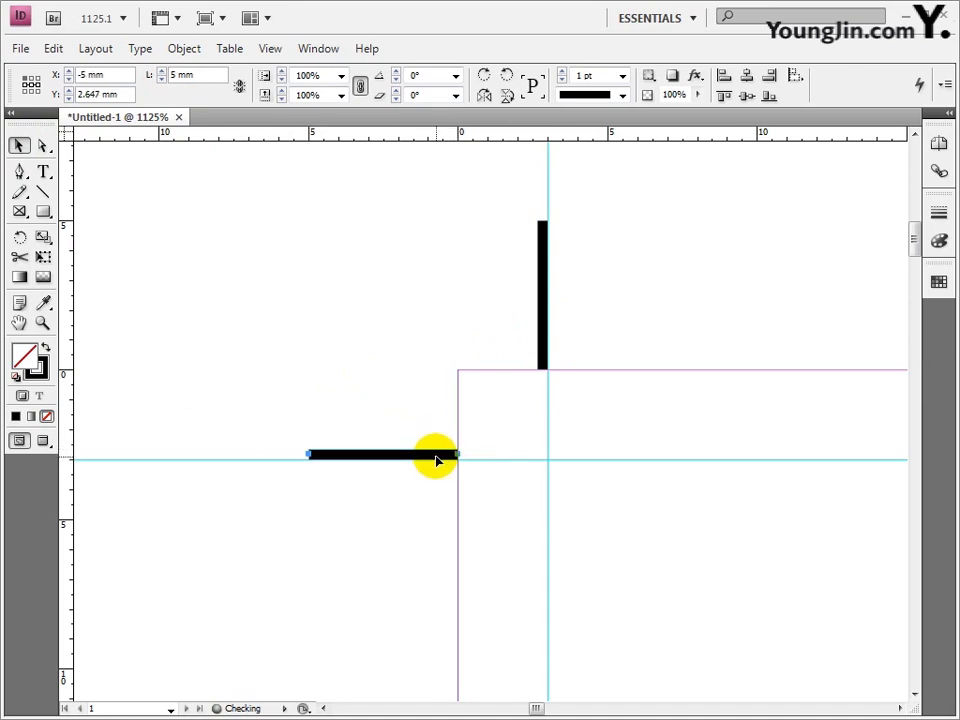
Copy both crop mark lines from the upper-left margin corner and paste them near the upper-right margin corner.
{"action": "left_click", "coordinate": [541, 326], "text": "shift"}
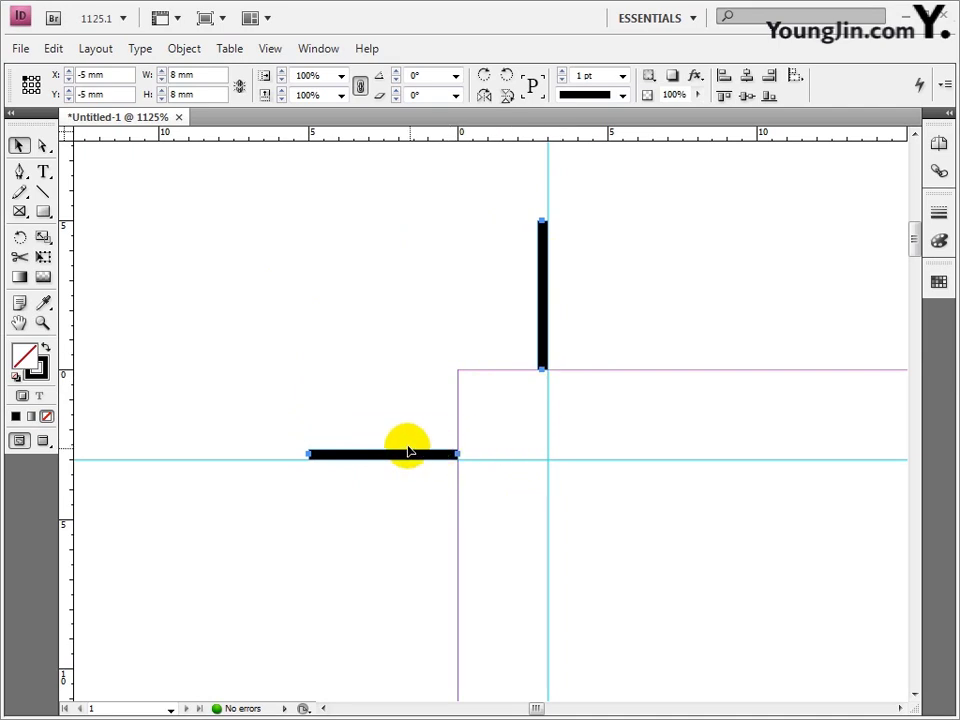
{"action": "double_click", "coordinate": [20, 321]}
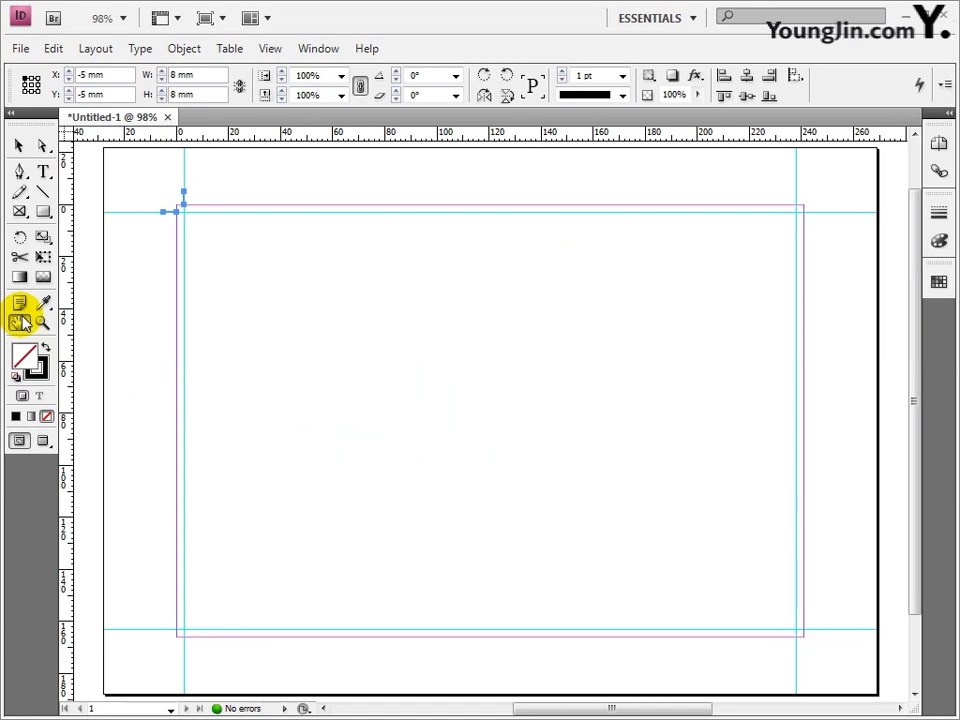
{"action": "left_click", "coordinate": [42, 322]}
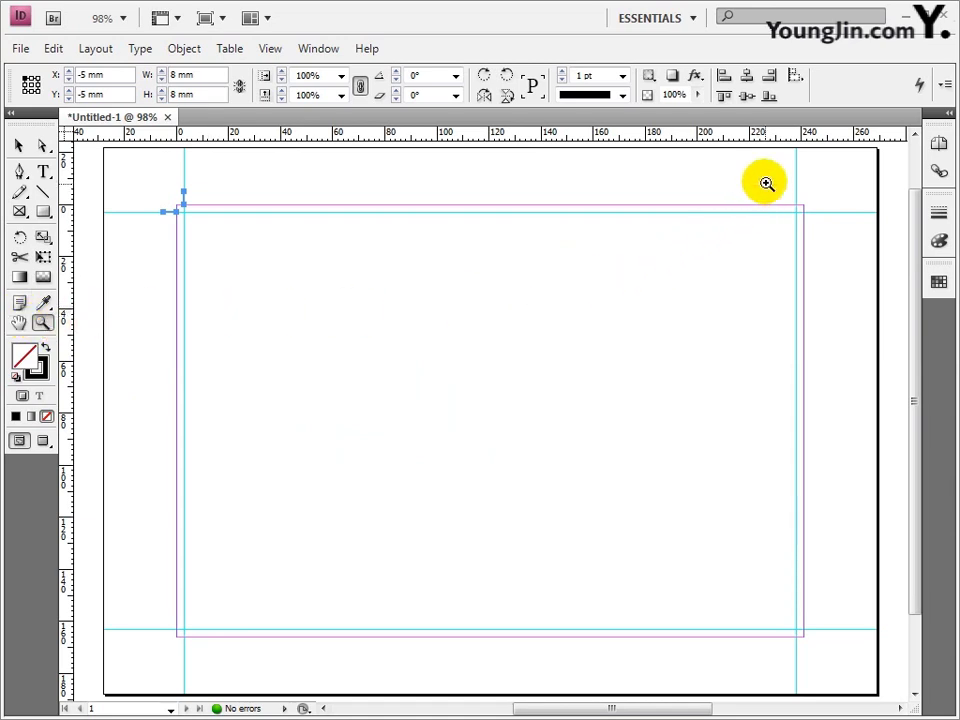
{"action": "left_click_drag", "start_coordinate": [766, 183], "coordinate": [828, 245]}
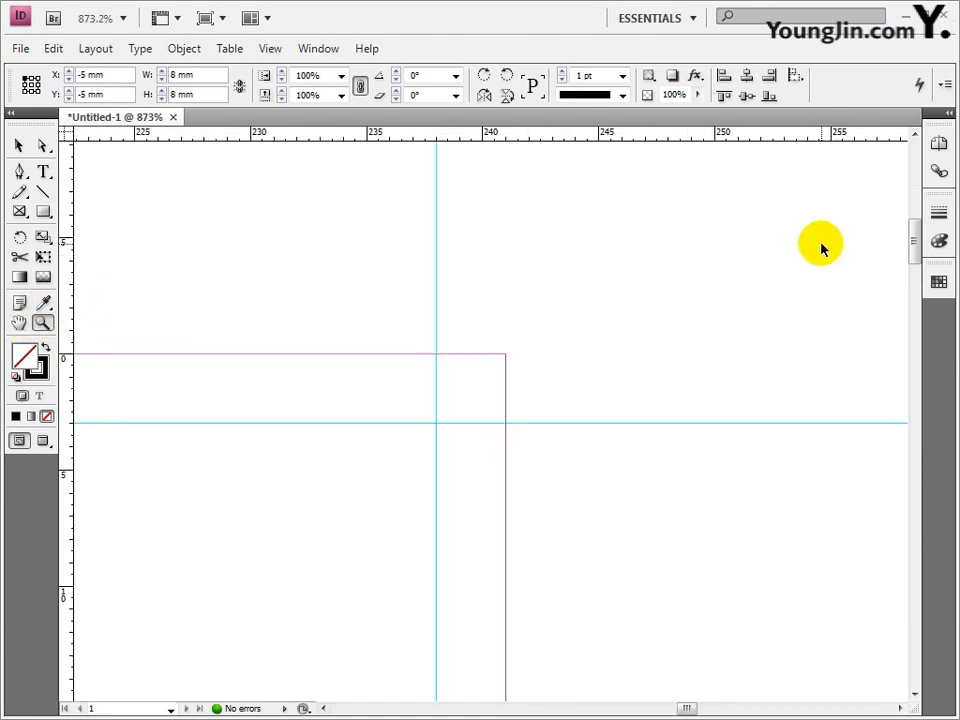
{"action": "key", "text": "ctrl+v"}
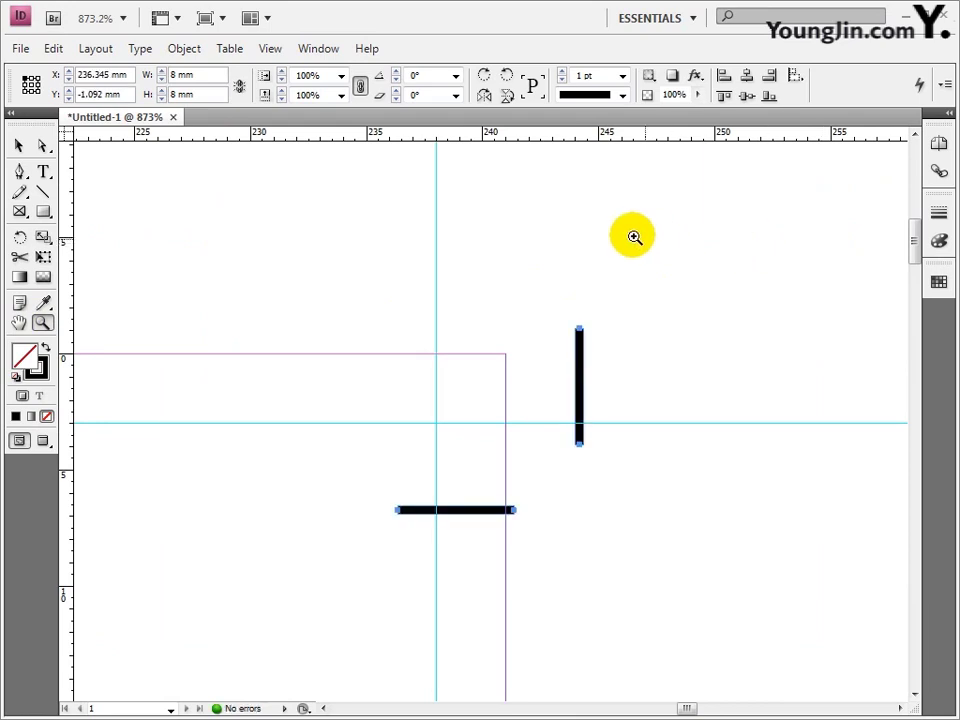
Move the pasted vertical line to the 238 mm guide above the margin and the horizontal line to the 3 mm guide outside the right margin.
{"action": "left_click", "coordinate": [28, 148]}
{"action": "left_click", "coordinate": [446, 321]}
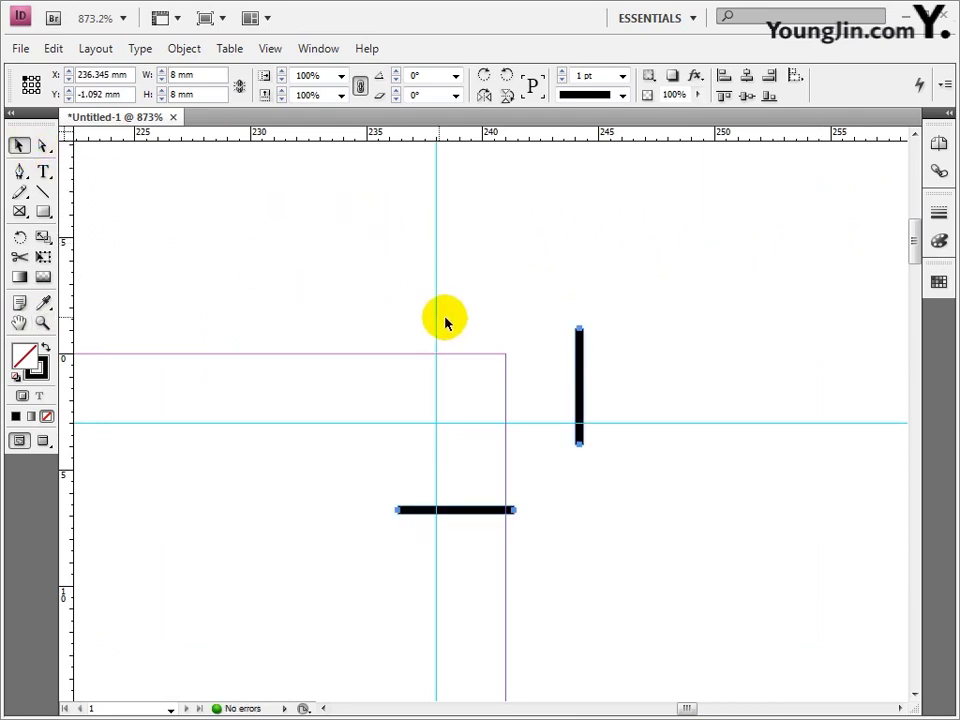
{"action": "left_click", "coordinate": [581, 374]}
{"action": "left_click_drag", "start_coordinate": [581, 374], "coordinate": [442, 287]}
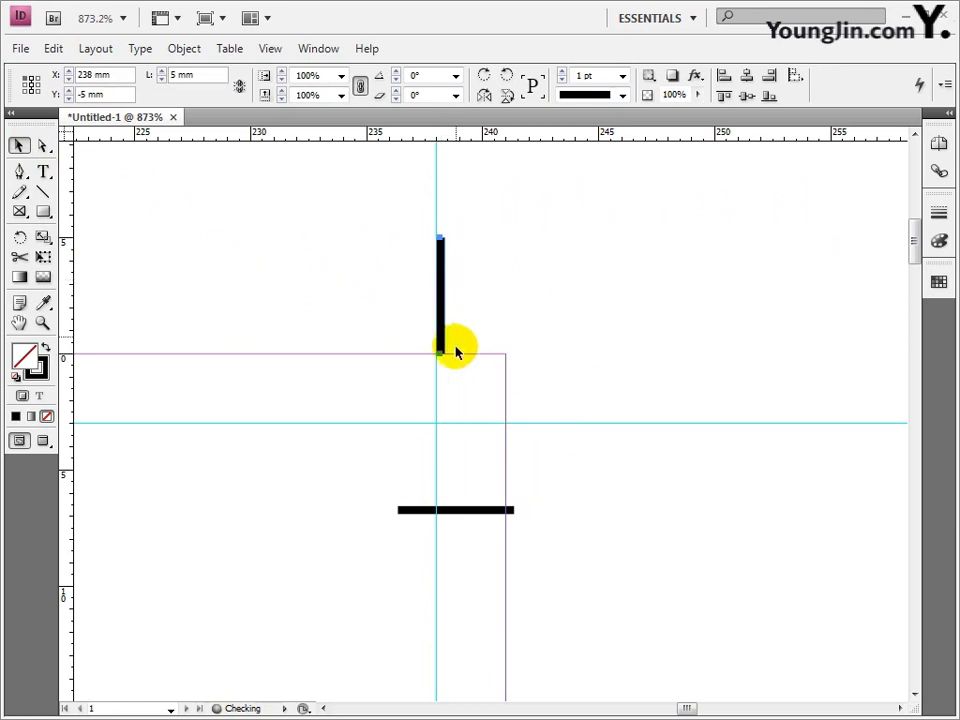
{"action": "left_click_drag", "start_coordinate": [456, 514], "coordinate": [561, 420]}
Paste the crop mark pair at the lower-left margin corner and align both lines to the guides, ending at the margin.
{"action": "double_click", "coordinate": [19, 322]}
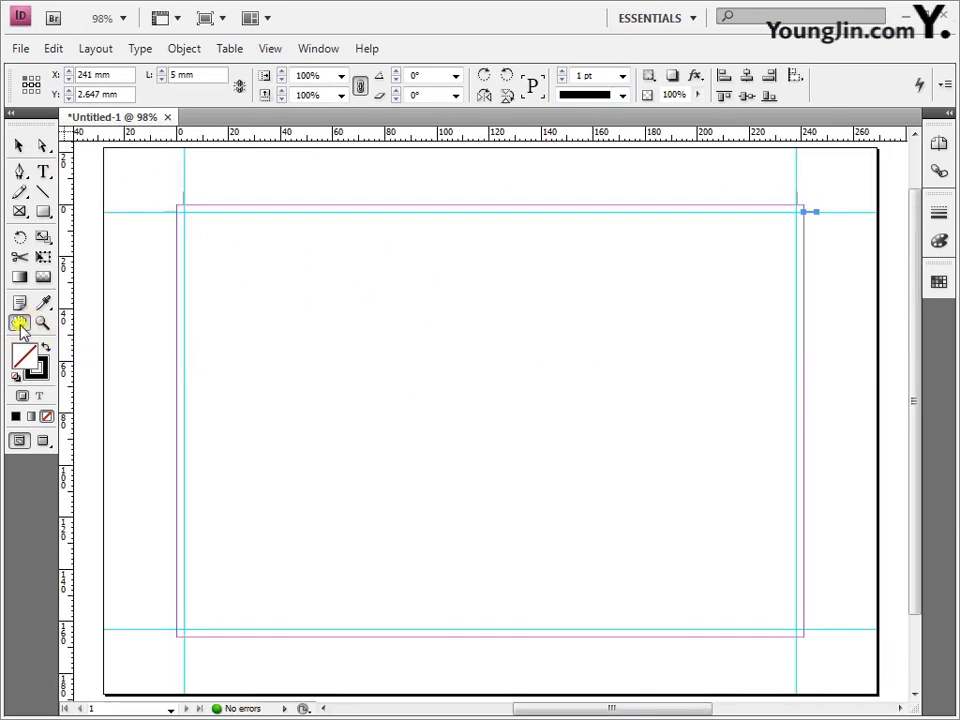
{"action": "left_click", "coordinate": [42, 322]}
{"action": "left_click_drag", "start_coordinate": [158, 617], "coordinate": [185, 642]}
{"action": "left_click", "coordinate": [14, 146]}
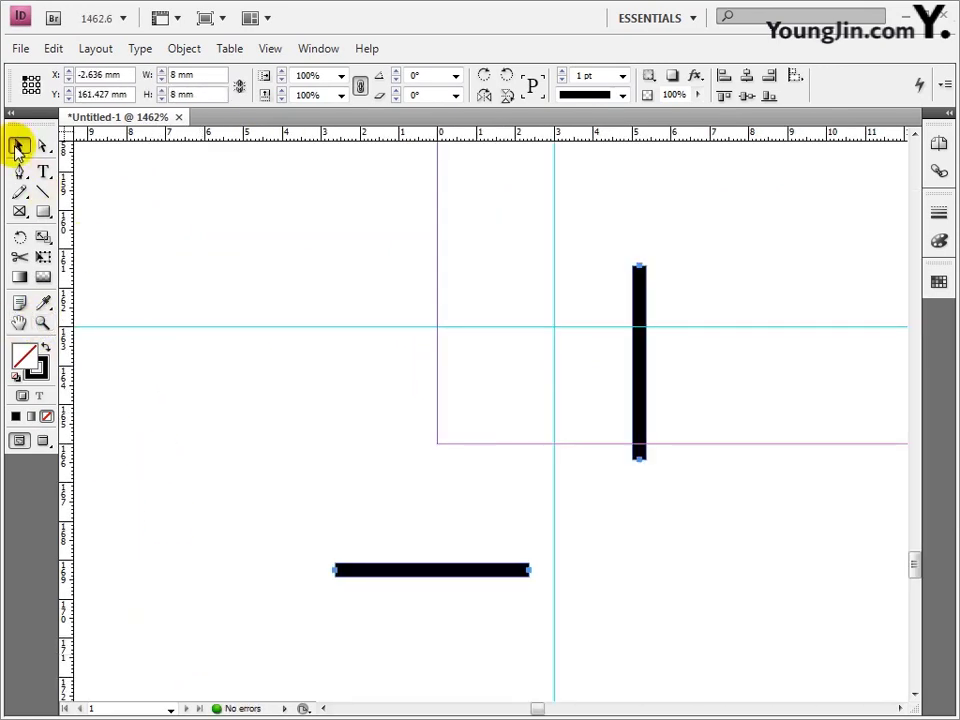
{"action": "left_click", "coordinate": [611, 403]}
{"action": "left_click_drag", "start_coordinate": [643, 407], "coordinate": [400, 336]}
Paste the crop mark pair at the lower-right margin corner and align both lines to the 238 mm and 163 mm guides outside the margin.
{"action": "double_click", "coordinate": [19, 322]}
{"action": "left_click", "coordinate": [42, 322]}
{"action": "left_click_drag", "start_coordinate": [780, 612], "coordinate": [829, 658]}
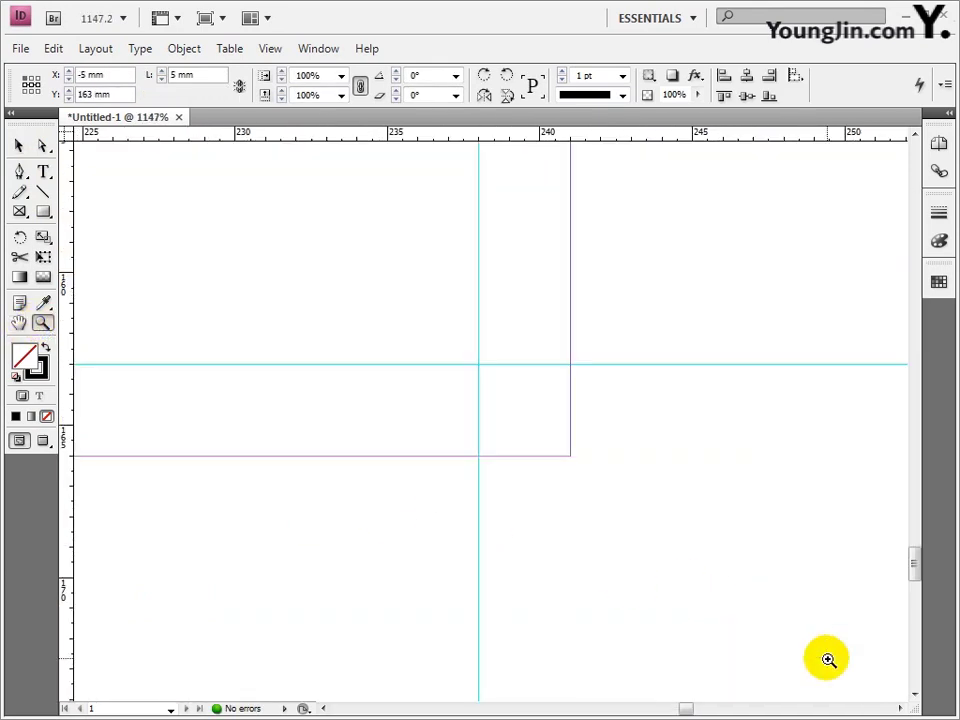
{"action": "left_click", "coordinate": [19, 146]}
{"action": "left_click_drag", "start_coordinate": [588, 392], "coordinate": [659, 377]}
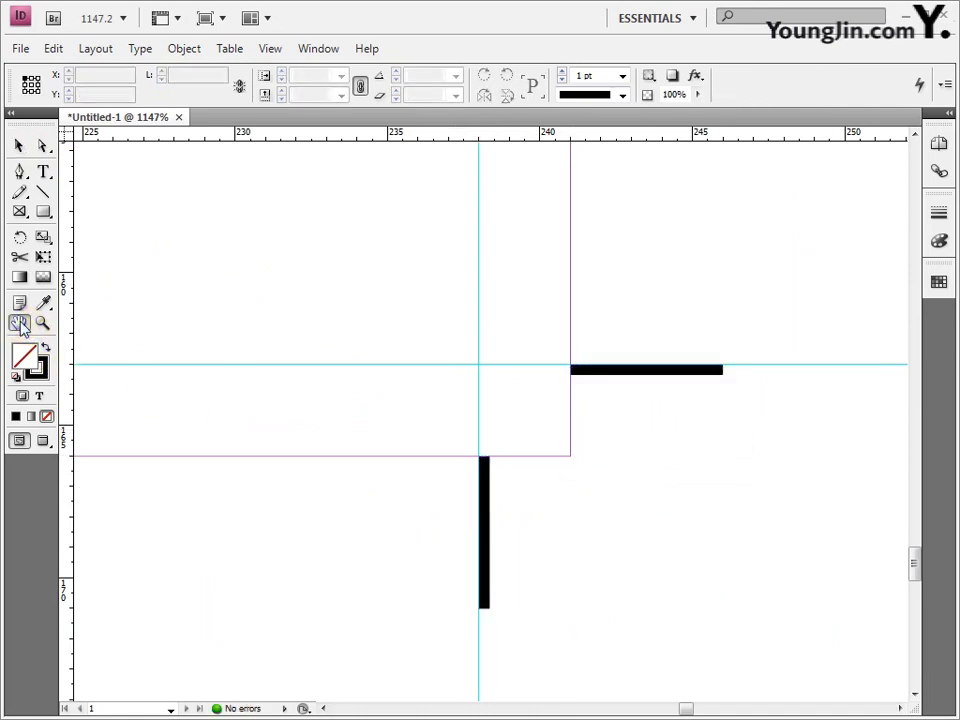
Place the cover image 01 with its upper-left corner at the upper-left margin corner.
{"action": "double_click", "coordinate": [19, 322]}
{"action": "left_click", "coordinate": [20, 48]}
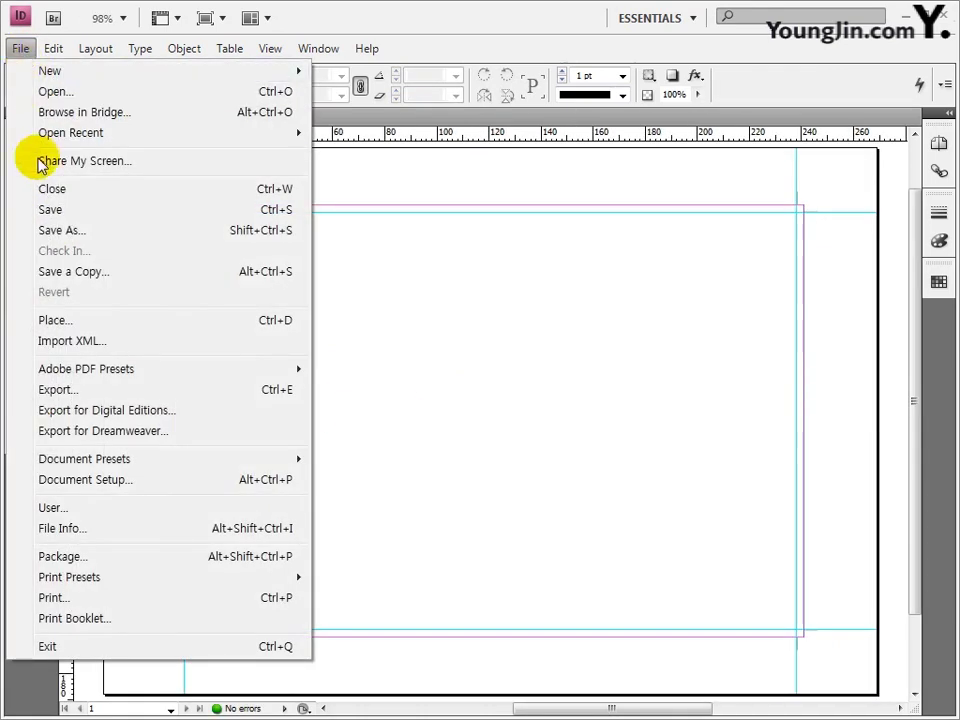
{"action": "left_click", "coordinate": [157, 328]}
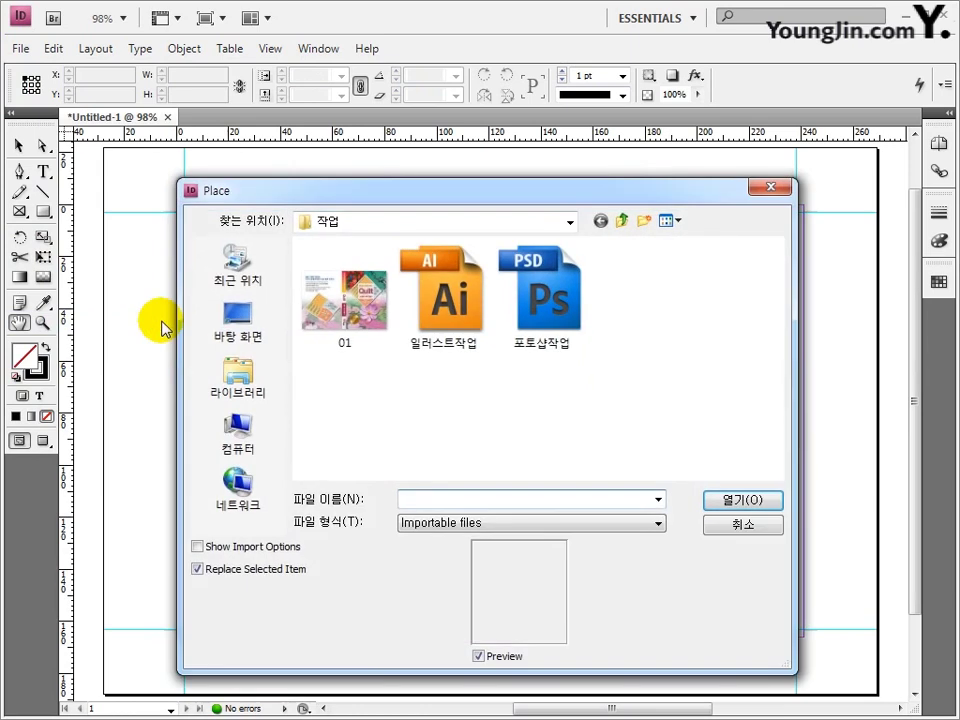
{"action": "left_click", "coordinate": [345, 322]}
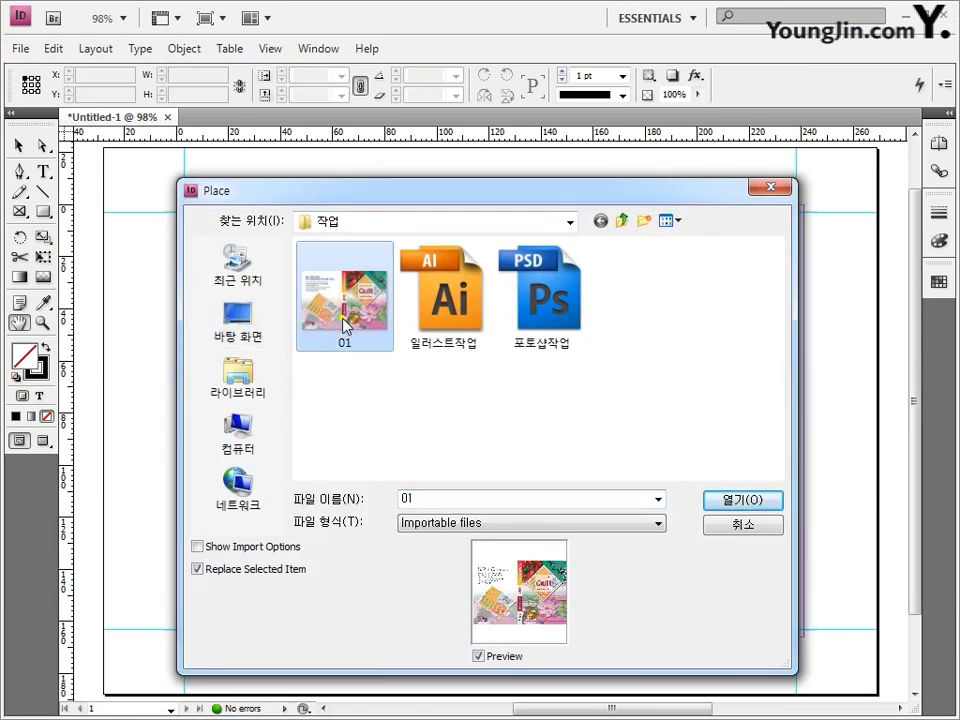
{"action": "left_click", "coordinate": [741, 501]}
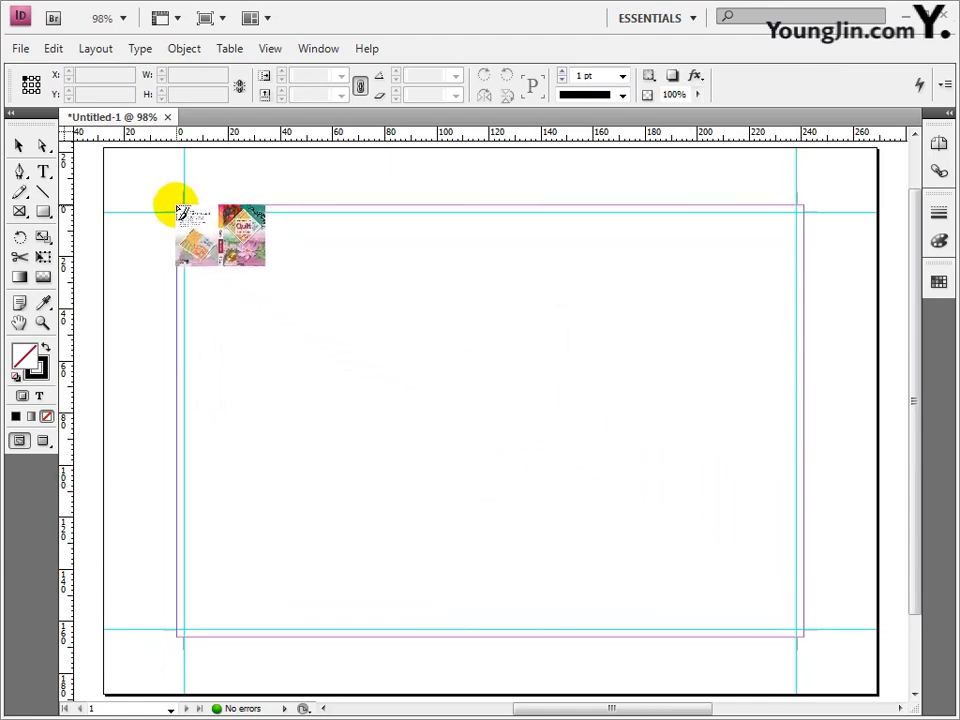
{"action": "left_click", "coordinate": [177, 209]}
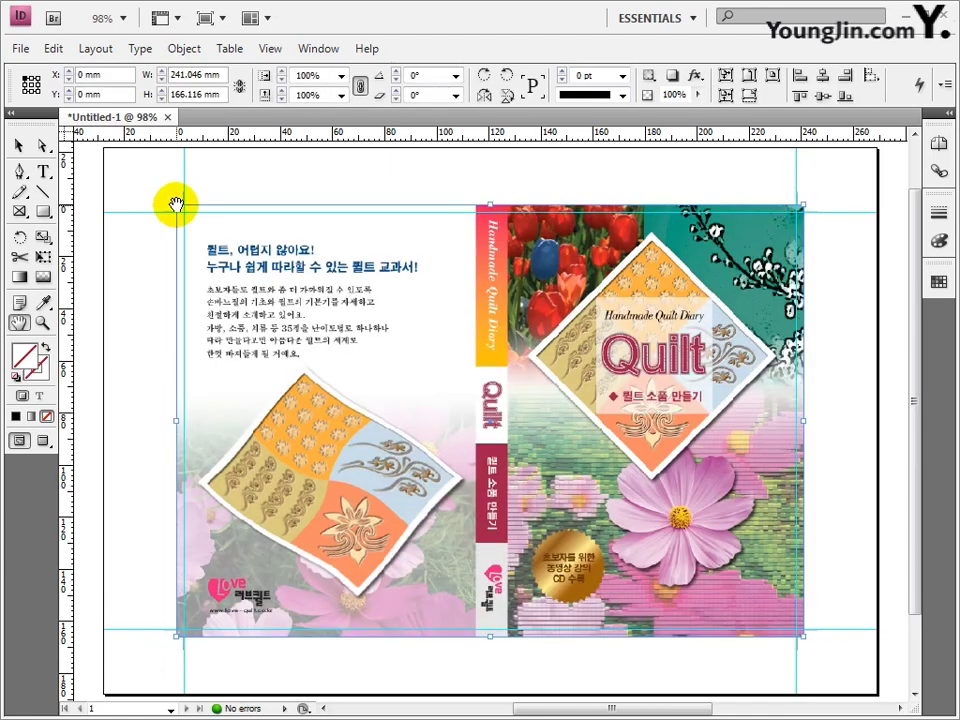
Set the cover image frame to X 0 mm, Y 0 mm, width 241 mm and height 166 mm.
{"action": "left_click", "coordinate": [100, 74]}
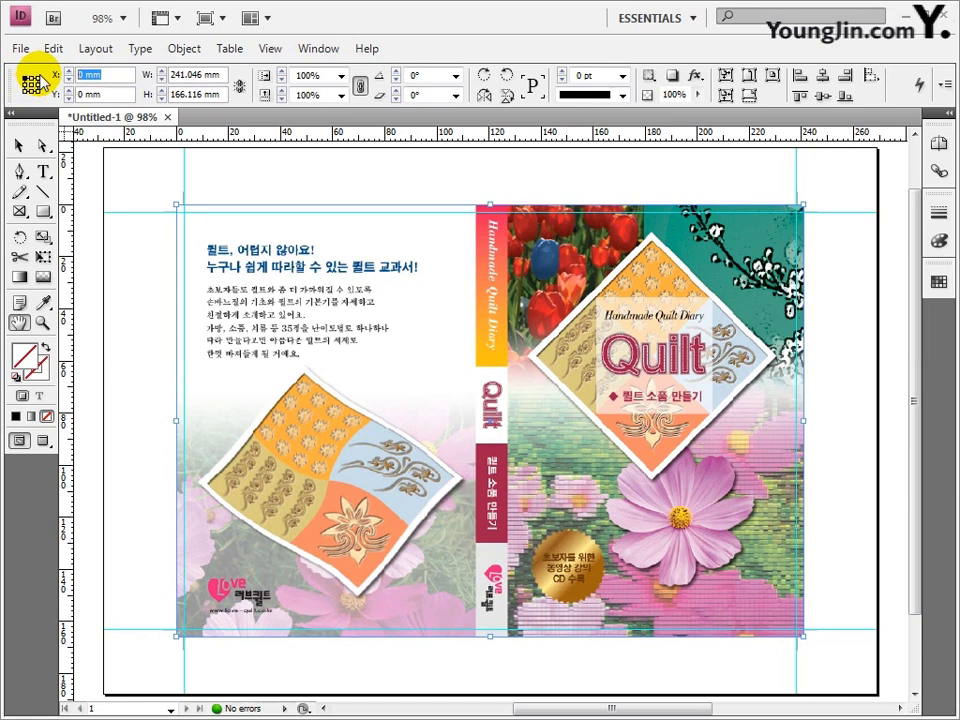
{"action": "type", "text": "0"}
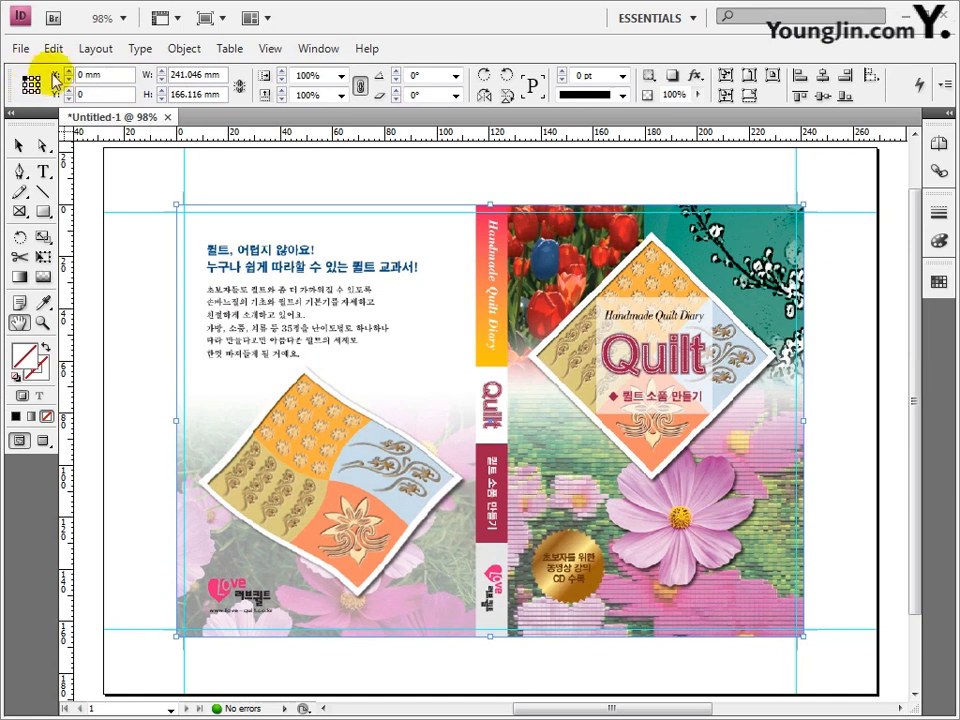
{"action": "left_click", "coordinate": [185, 75]}
{"action": "type", "text": "241"}
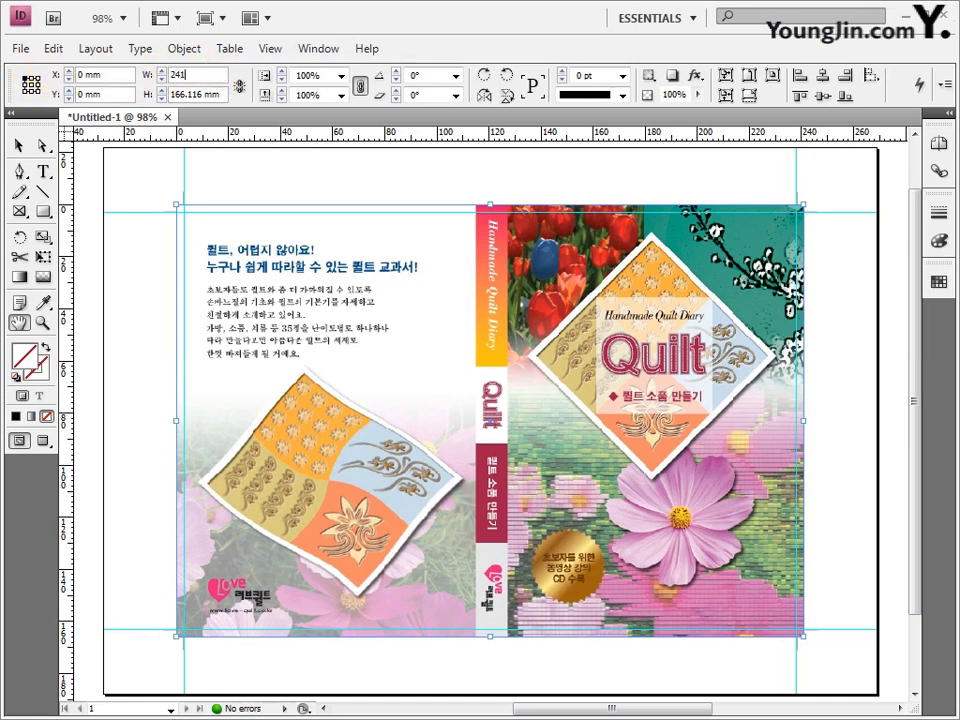
{"action": "key", "text": "Tab"}
{"action": "type", "text": "166"}
{"action": "key", "text": "Return"}
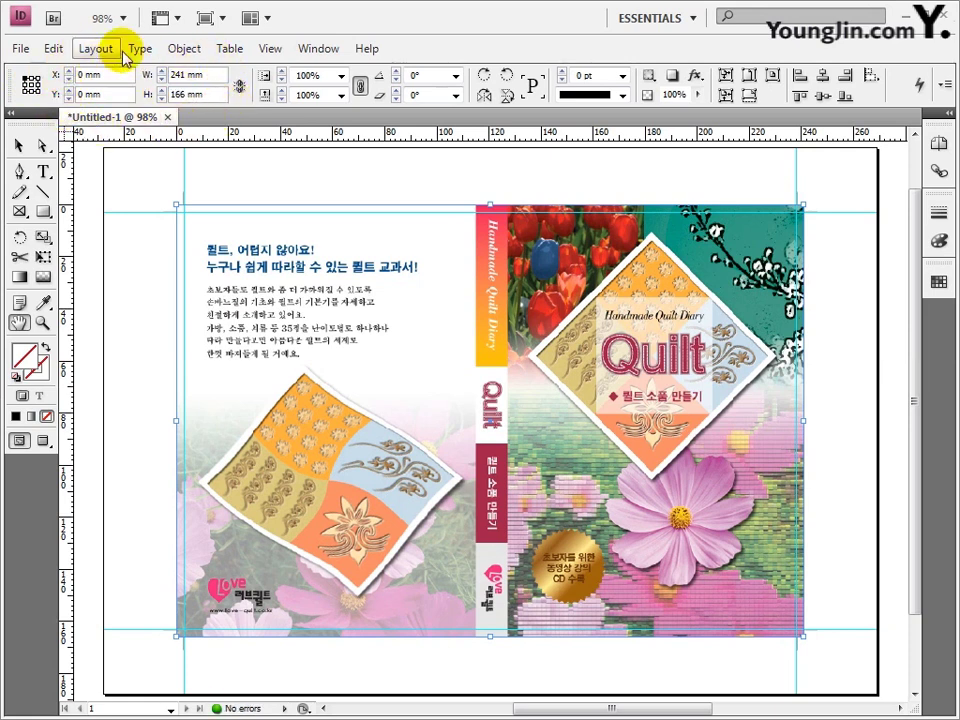
Set the display performance of the cover image to High Quality Display.
{"action": "right_click", "coordinate": [240, 247]}
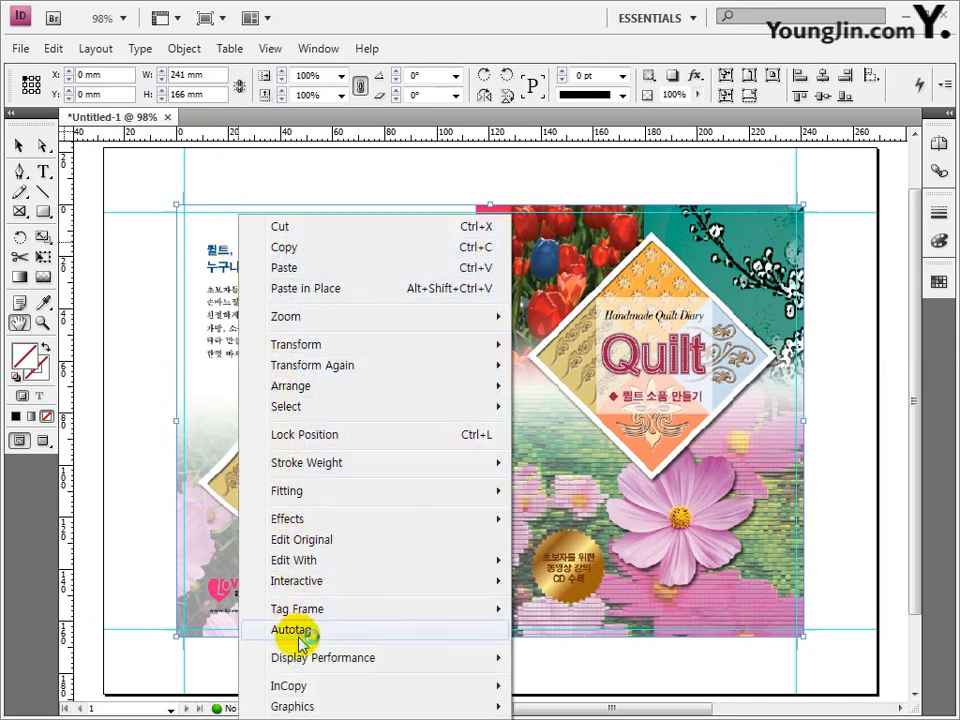
{"action": "mouse_move", "coordinate": [300, 672]}
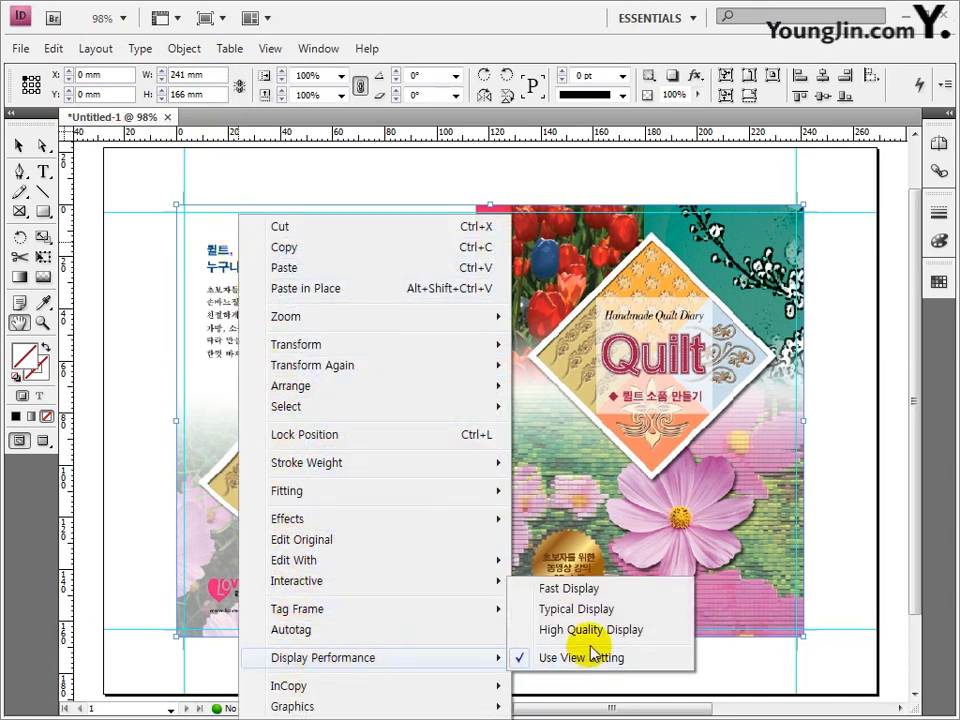
{"action": "left_click", "coordinate": [563, 630]}
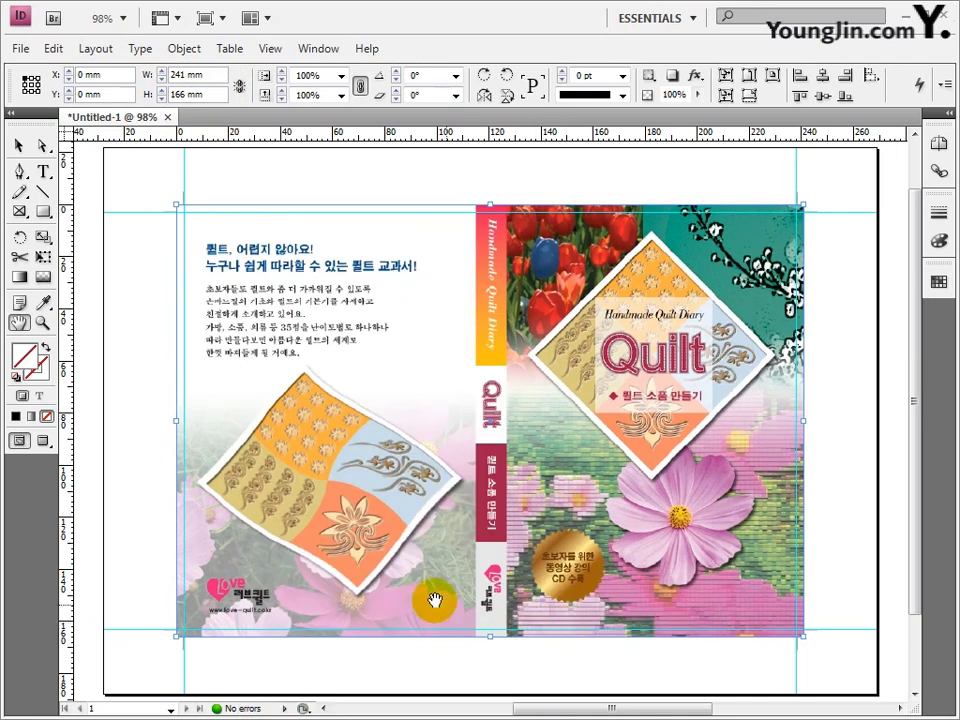
Create a text frame about 5 mm square beside the vertical crop mark at the lower-left margin corner and enter 01.
{"action": "left_click", "coordinate": [42, 322]}
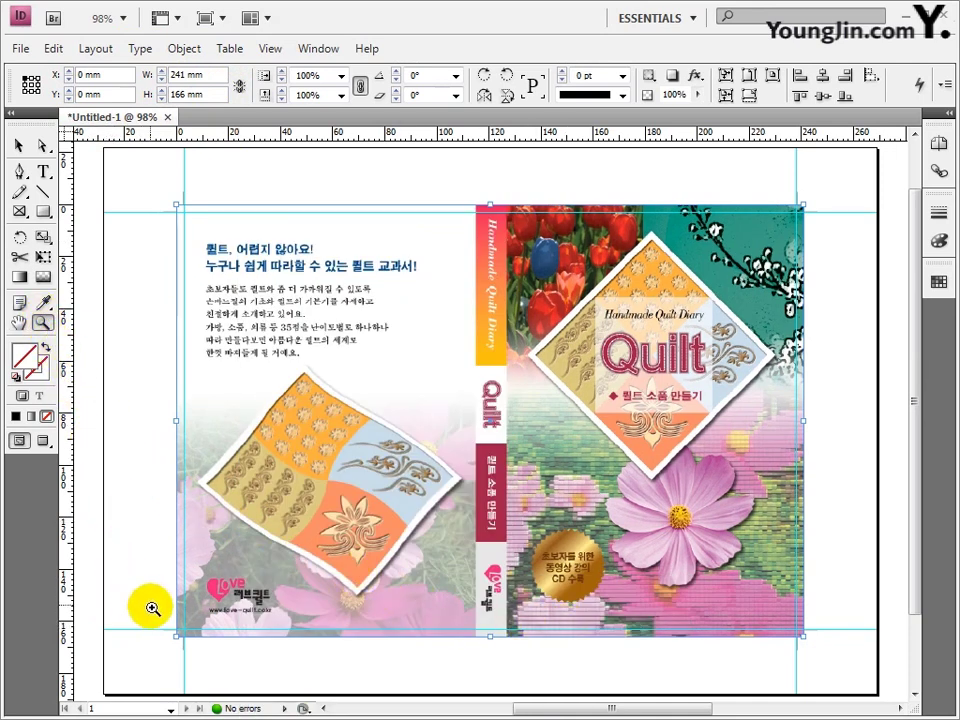
{"action": "left_click_drag", "start_coordinate": [159, 612], "coordinate": [219, 666]}
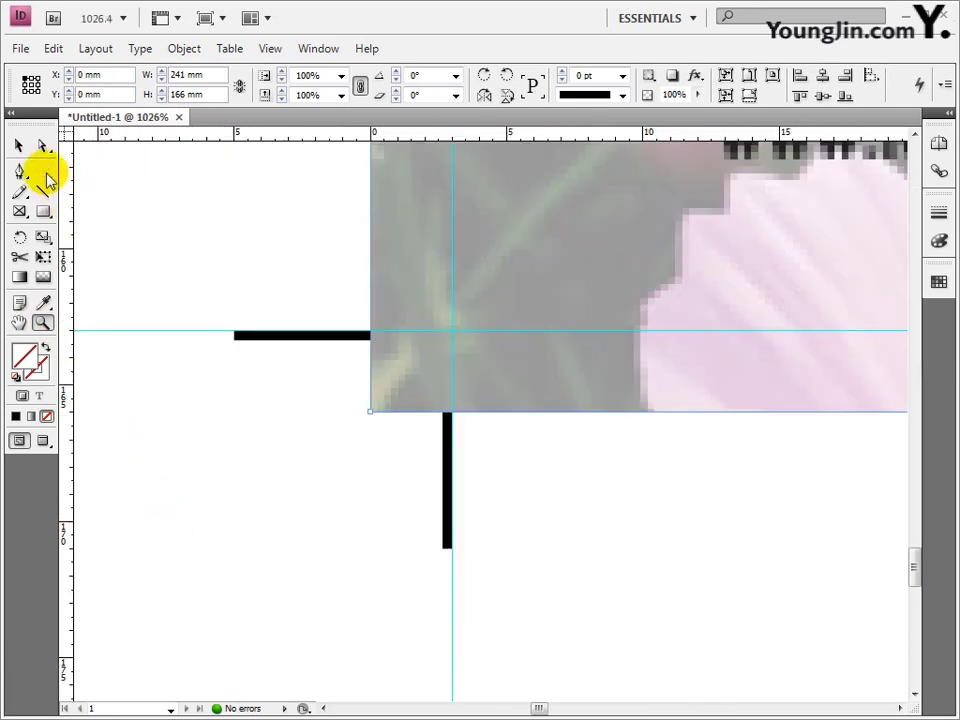
{"action": "left_click", "coordinate": [436, 495]}
{"action": "left_click_drag", "start_coordinate": [474, 467], "coordinate": [608, 599]}
{"action": "type", "text": "01"}
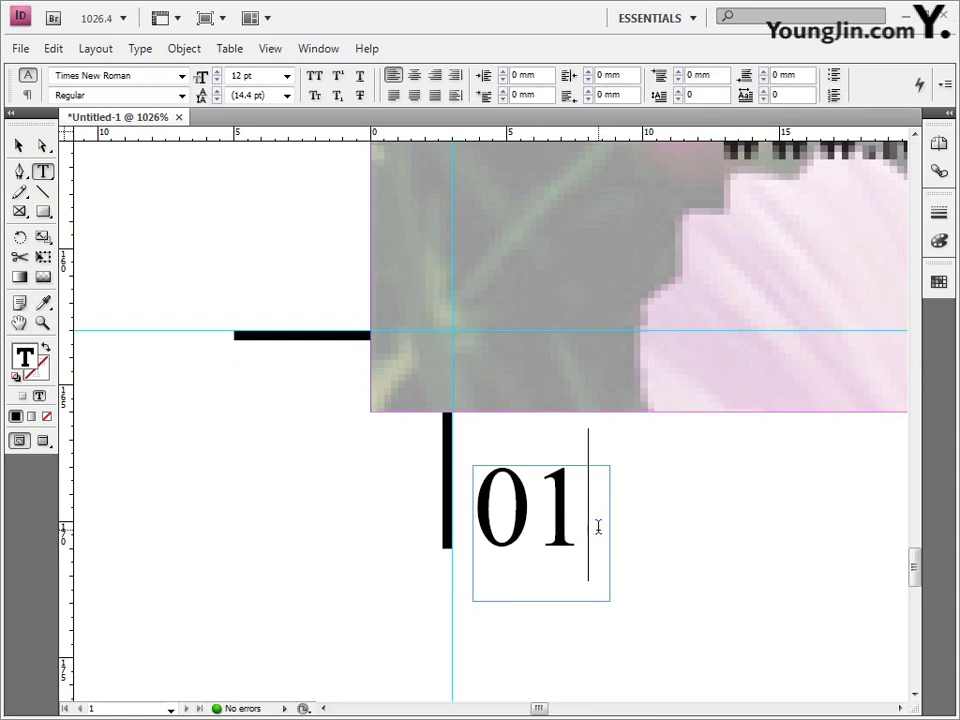
Set the 01 text to the Dotum font at 10 pt.
{"action": "left_click_drag", "start_coordinate": [598, 527], "coordinate": [476, 523]}
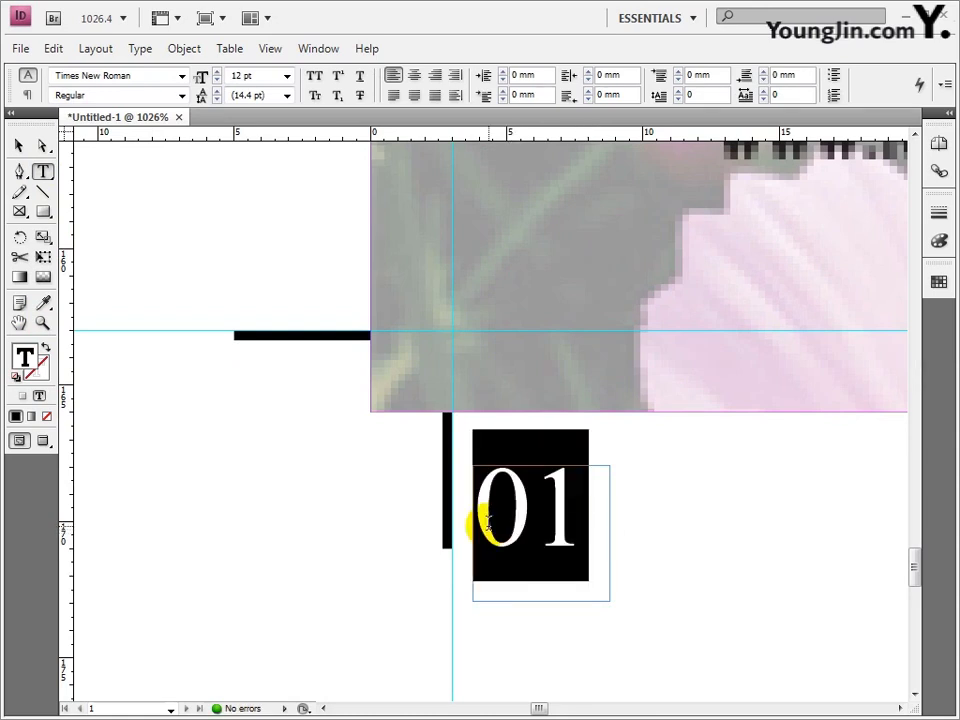
{"action": "left_click", "coordinate": [181, 76]}
{"action": "scroll", "coordinate": [375, 332], "scroll_direction": "down", "scroll_amount": 10}
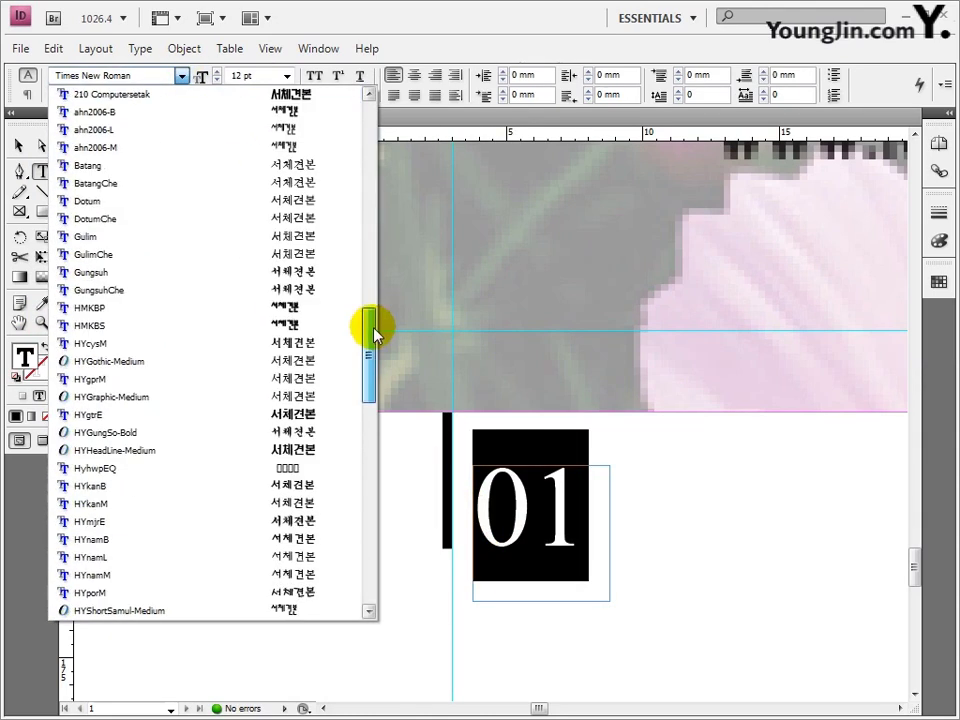
{"action": "left_click", "coordinate": [60, 204]}
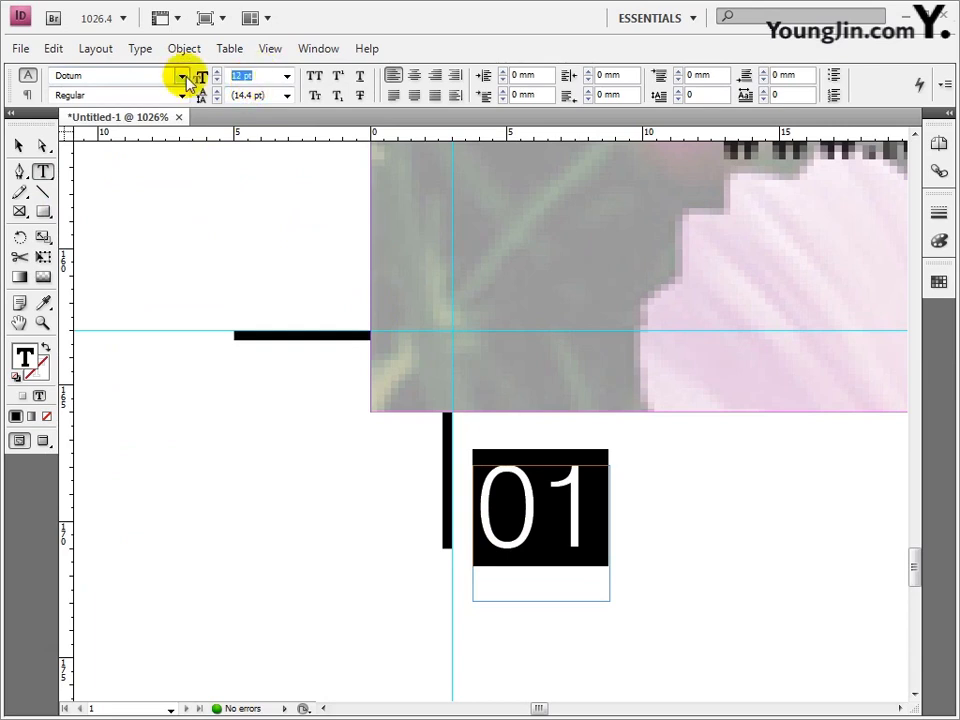
{"action": "key", "text": "Return"}
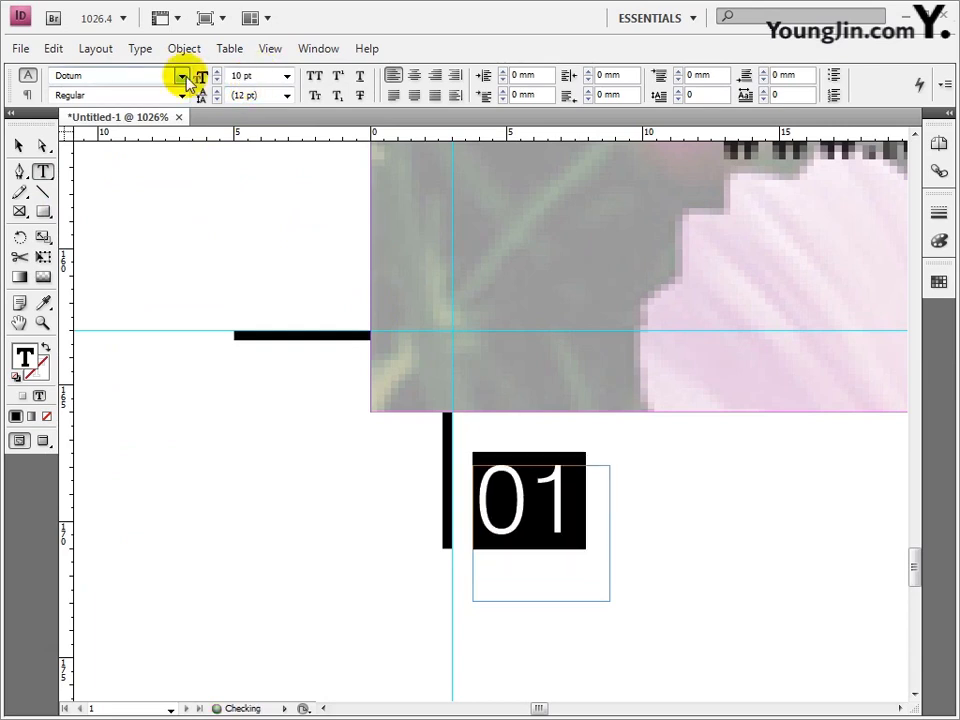
Move the 01 text frame slightly closer to the vertical crop mark, to about X 3.5 mm, Y 168.5 mm.
{"action": "left_click", "coordinate": [19, 146]}
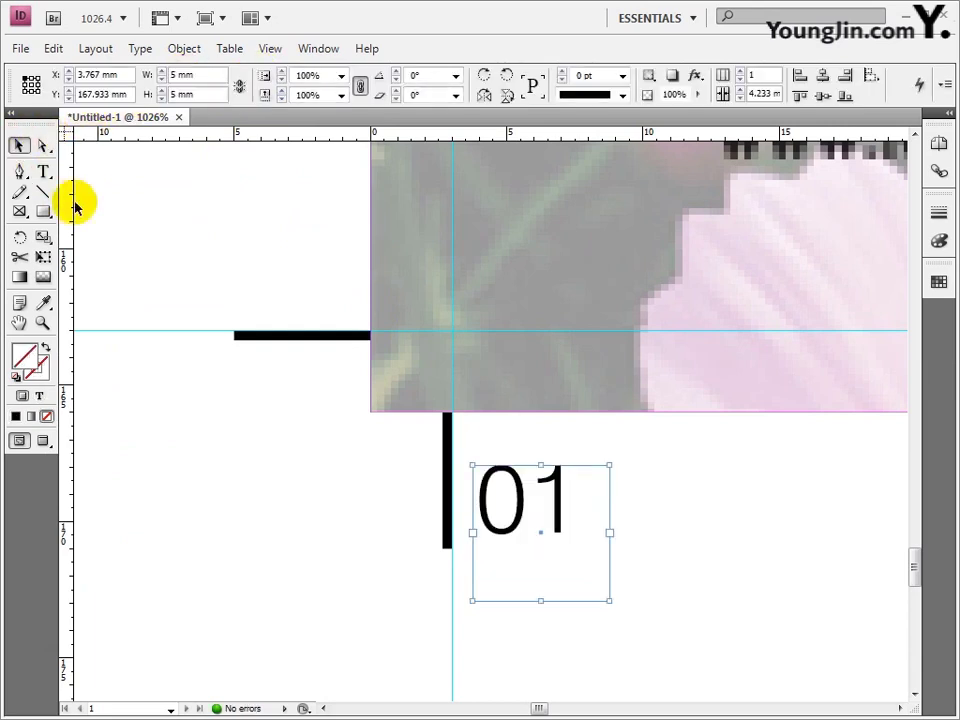
{"action": "left_click_drag", "start_coordinate": [513, 472], "coordinate": [507, 487]}
{"action": "double_click", "coordinate": [19, 322]}
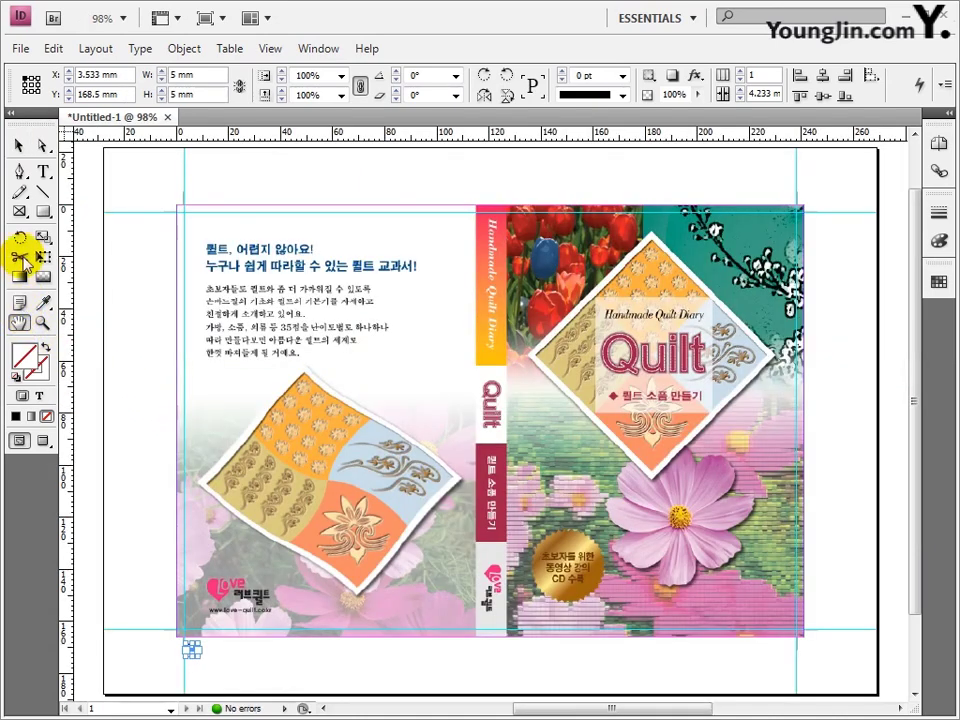
Save the document as an InDesign CS4 document named 01 in the 작업 folder.
{"action": "left_click", "coordinate": [20, 50]}
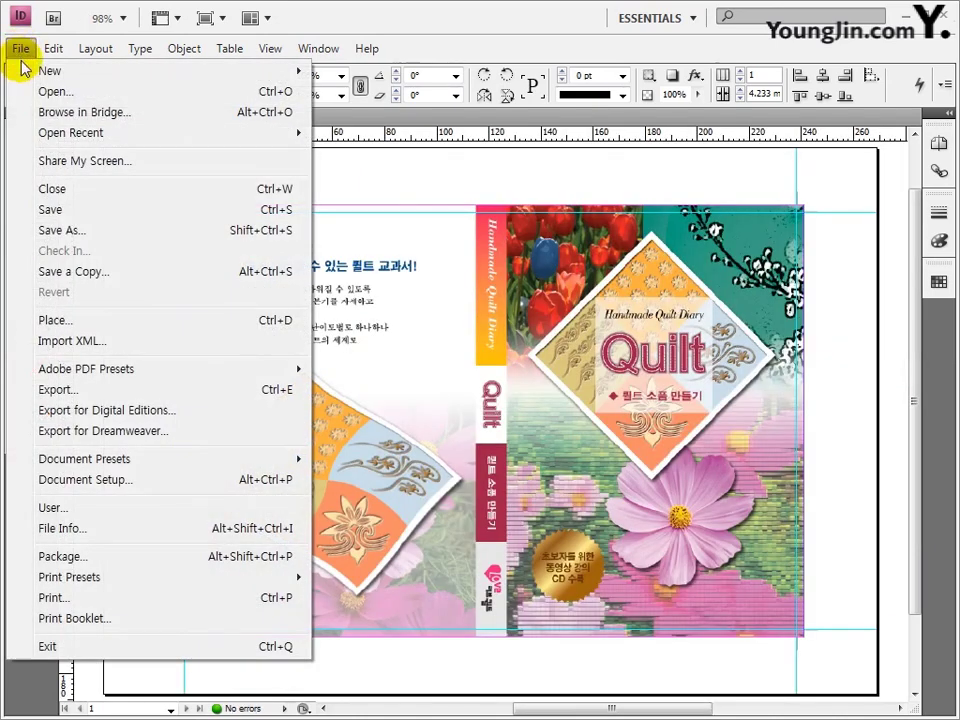
{"action": "left_click", "coordinate": [47, 209]}
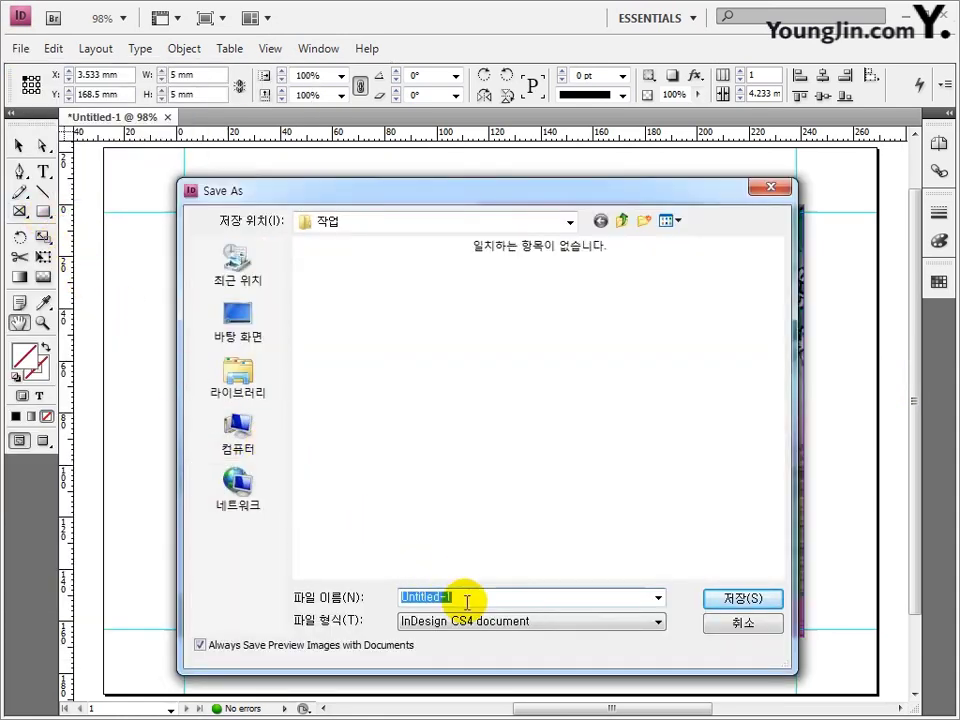
{"action": "type", "text": "01"}
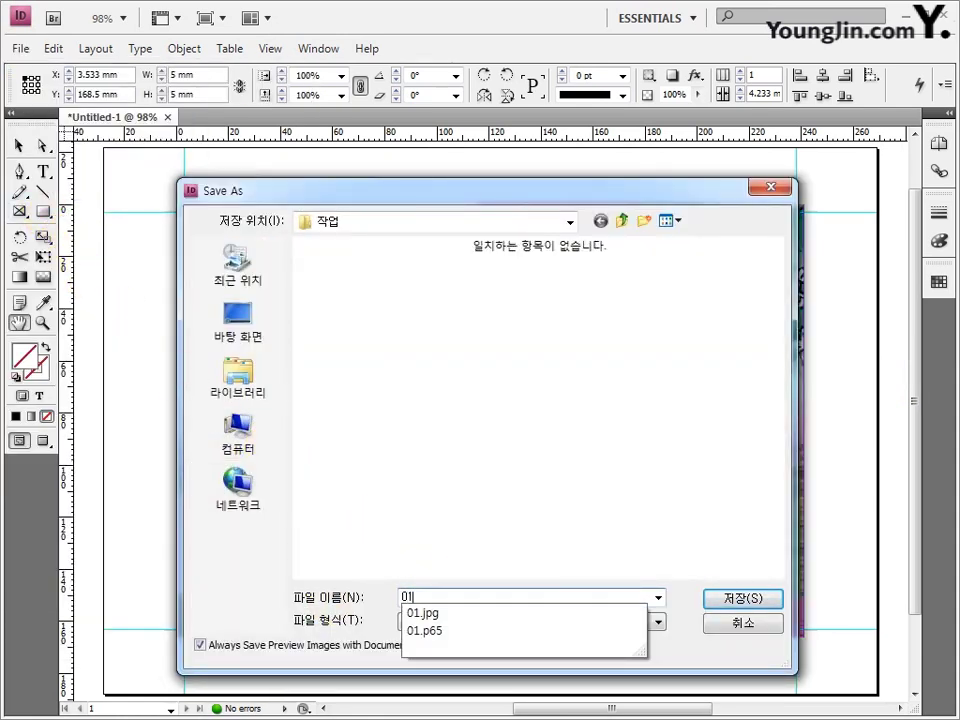
{"action": "left_click", "coordinate": [317, 596]}
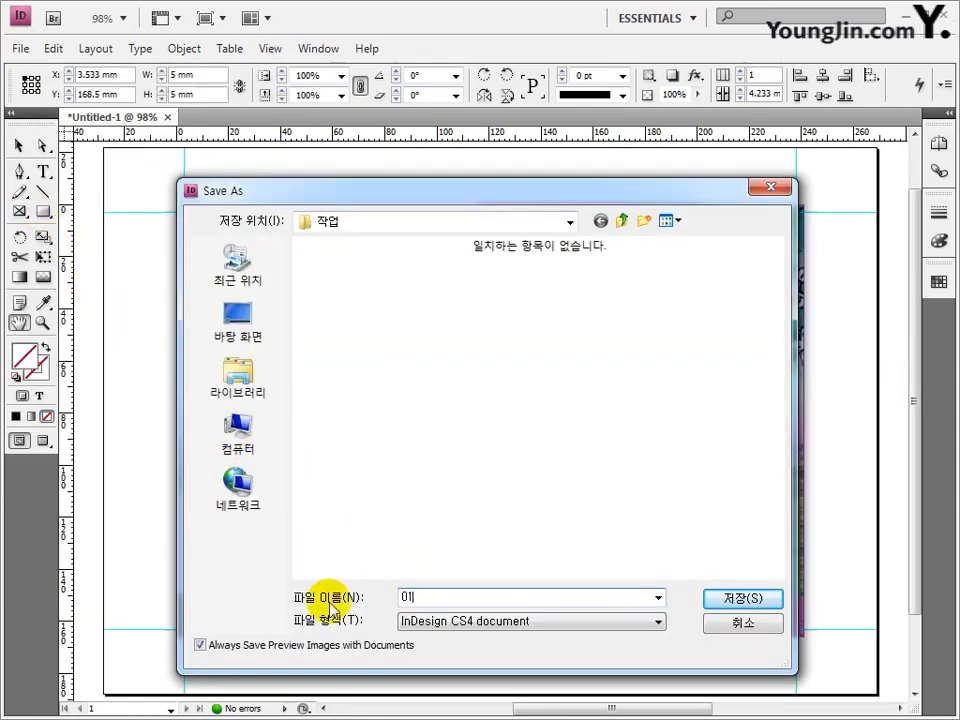
{"action": "left_click", "coordinate": [731, 603]}
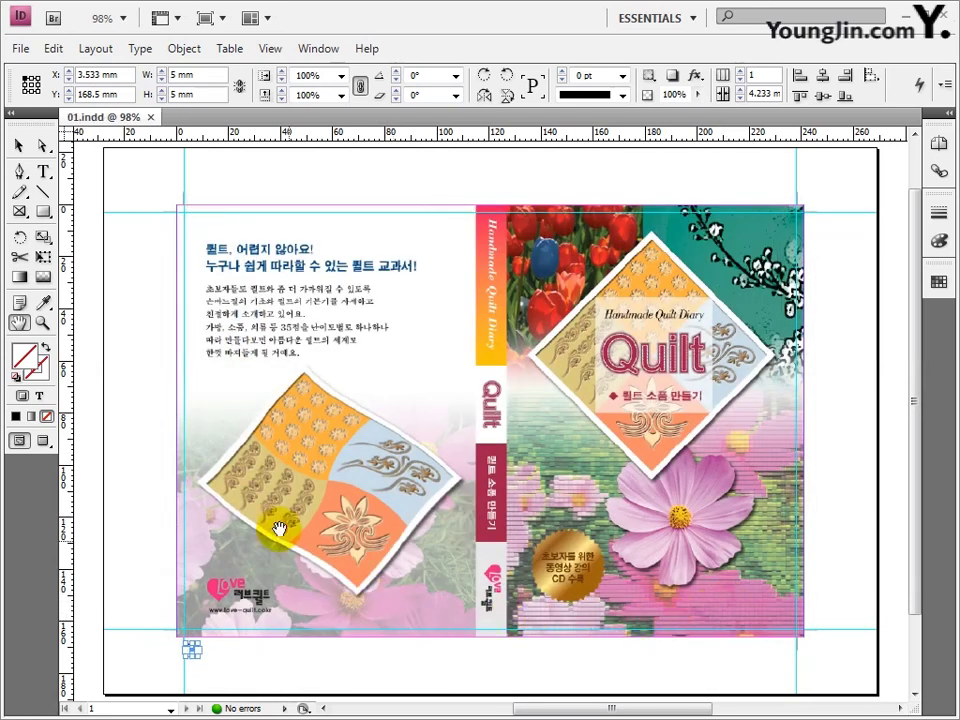